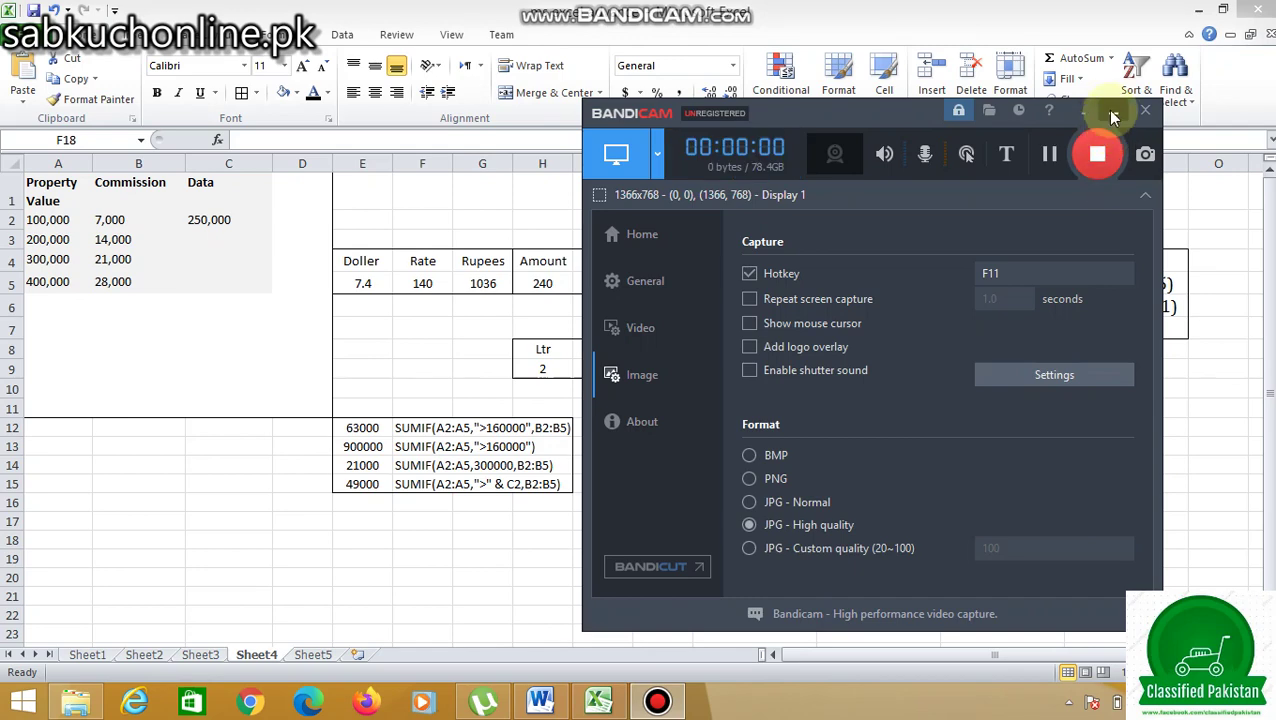
# Minimize the Bandicam recorder window to reveal Sheet4's formula examples.
pyautogui.click(1110, 111)
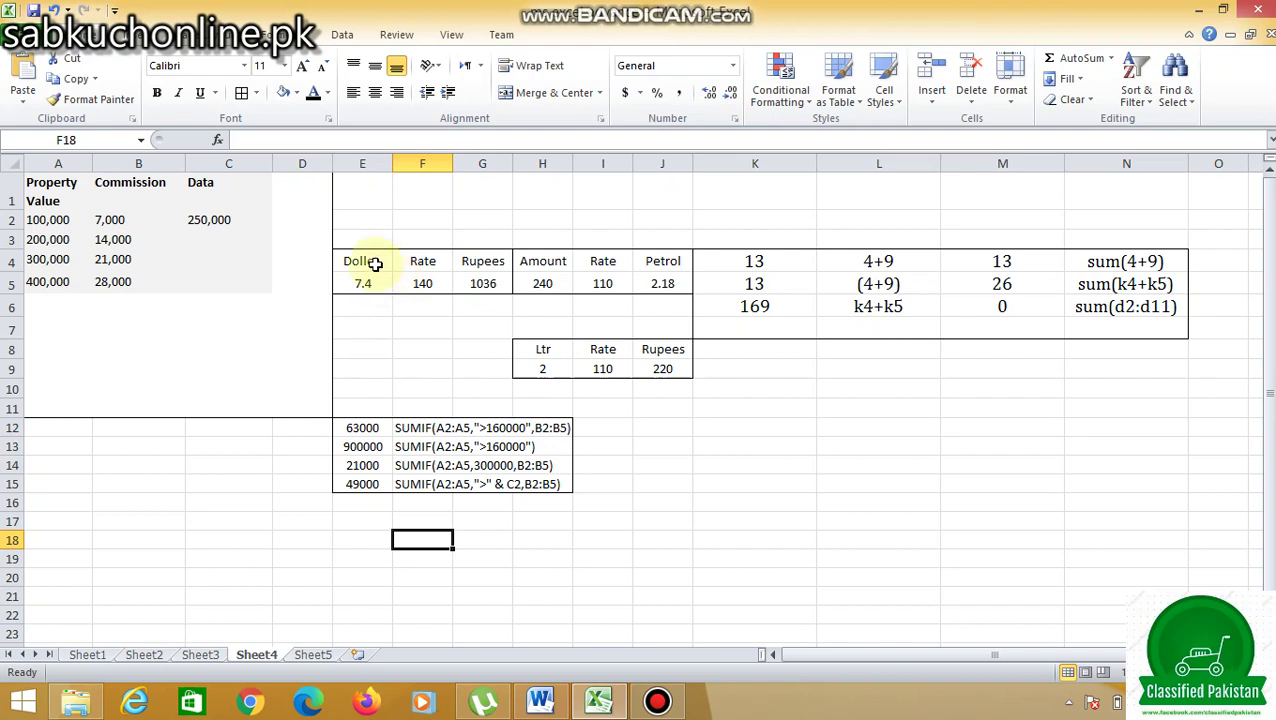
# Point out the Doller, Rate and Rupees headings, then try Doller values 1 and 2 in E5.
pyautogui.click(370, 262)
pyautogui.click(415, 263)
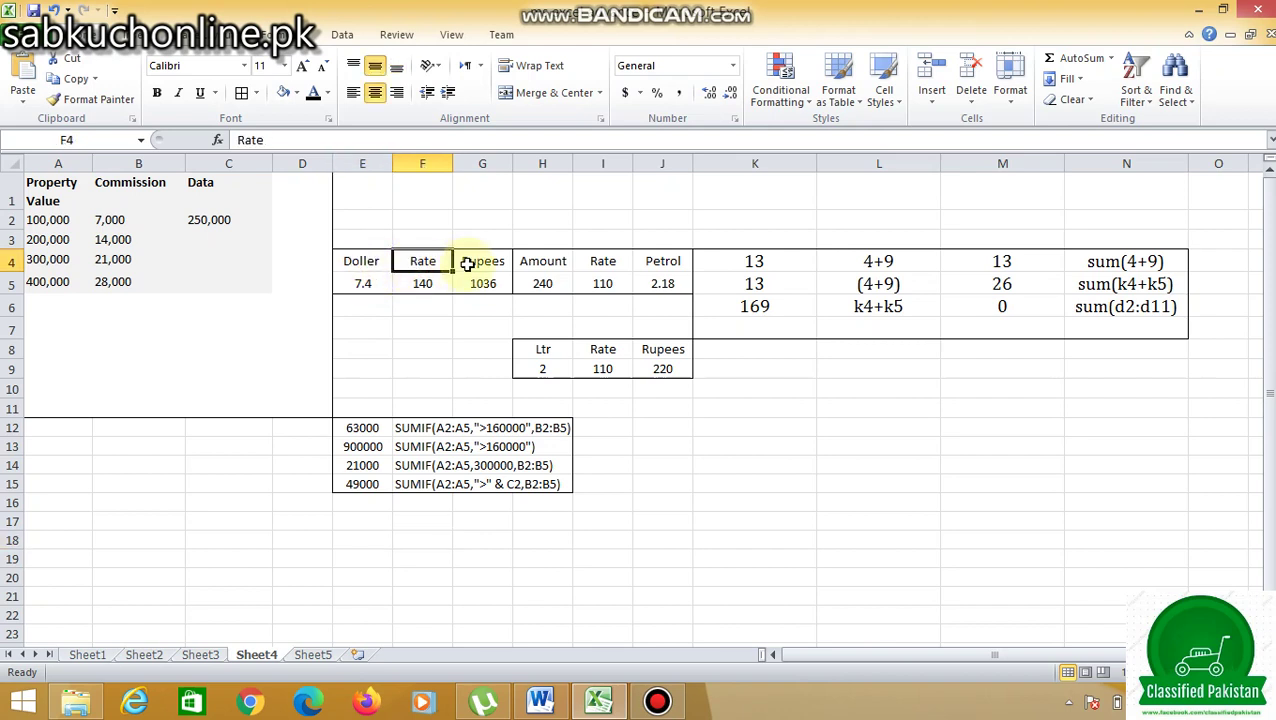
pyautogui.click(470, 262)
pyautogui.click(367, 286)
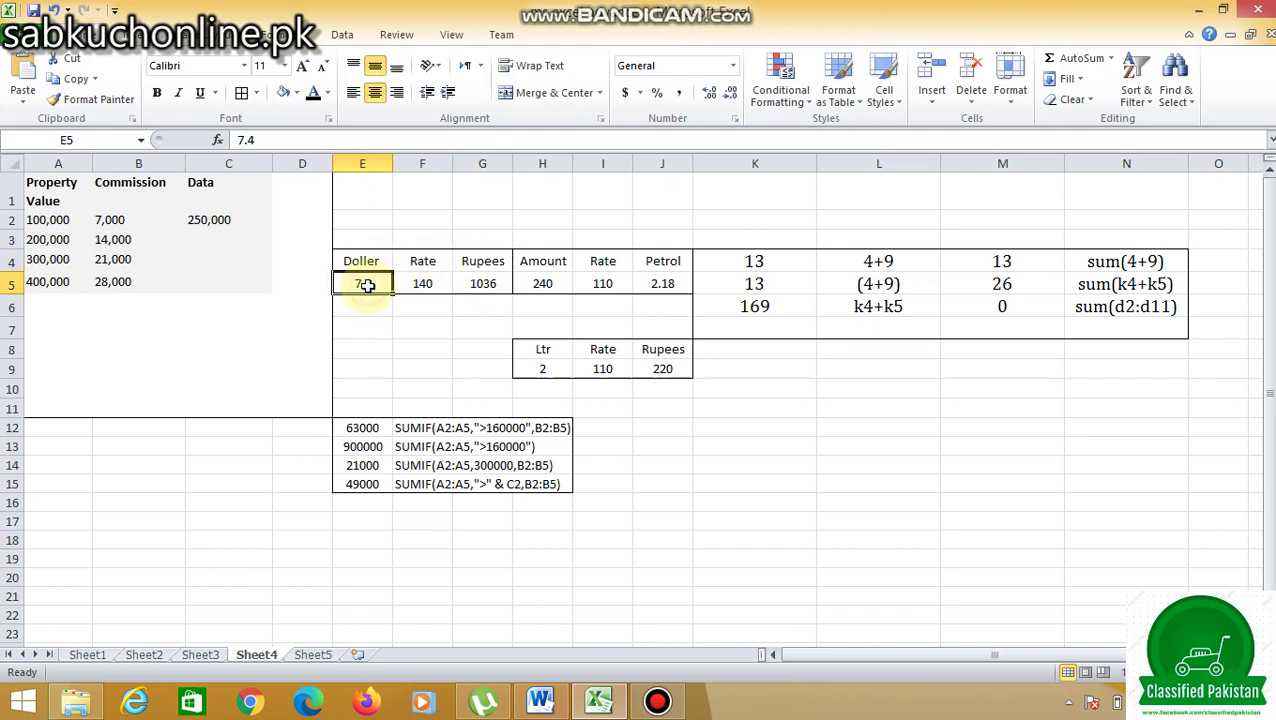
pyautogui.write('1')
pyautogui.press('Return')
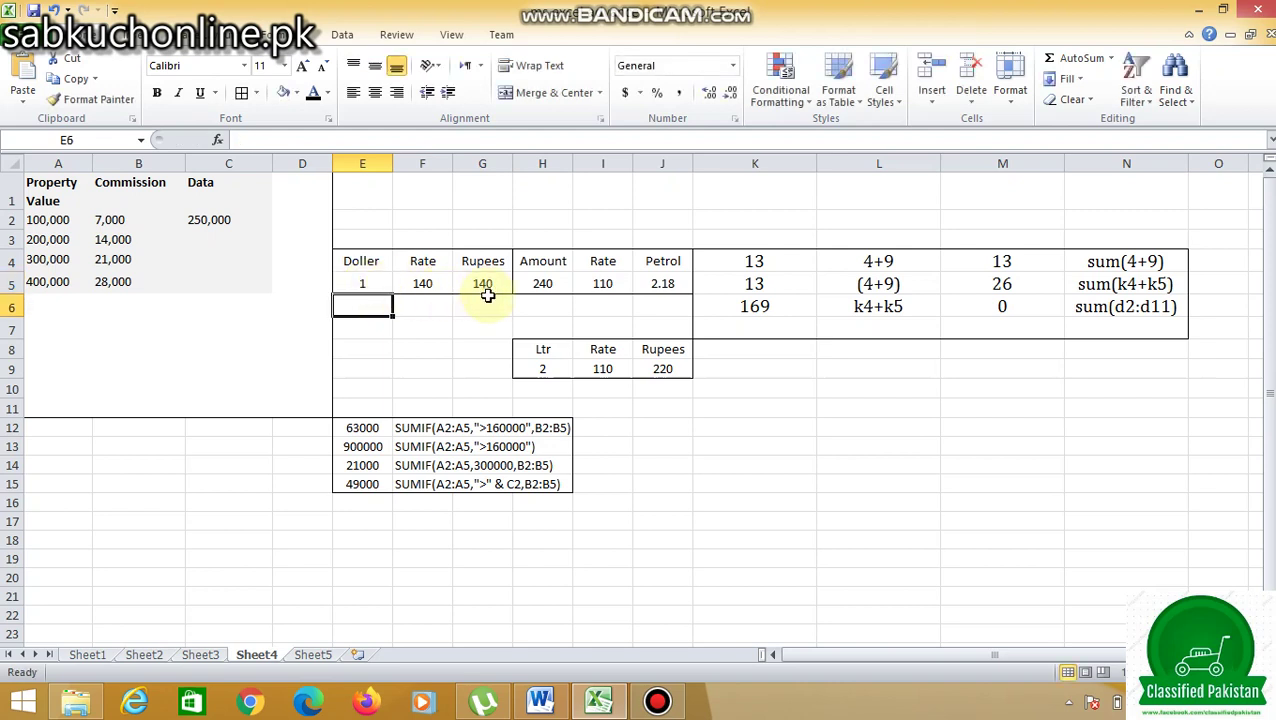
pyautogui.click(364, 284)
pyautogui.write('2')
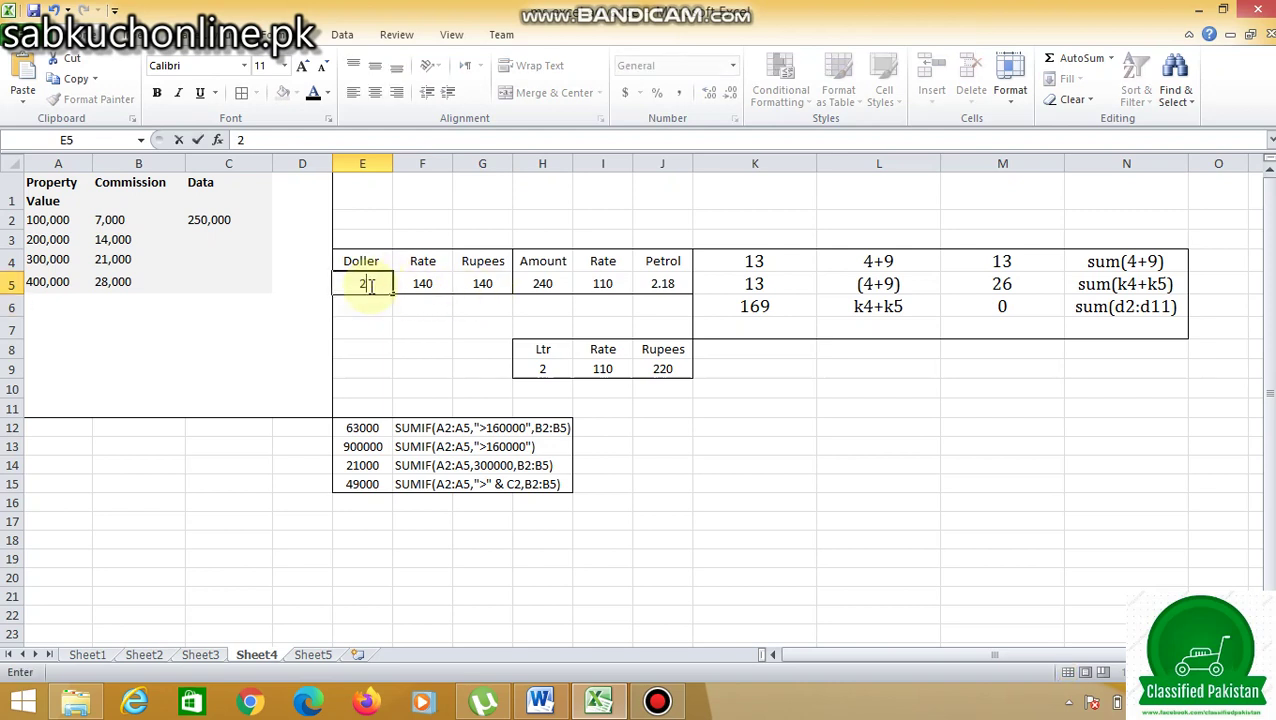
pyautogui.press('Return')
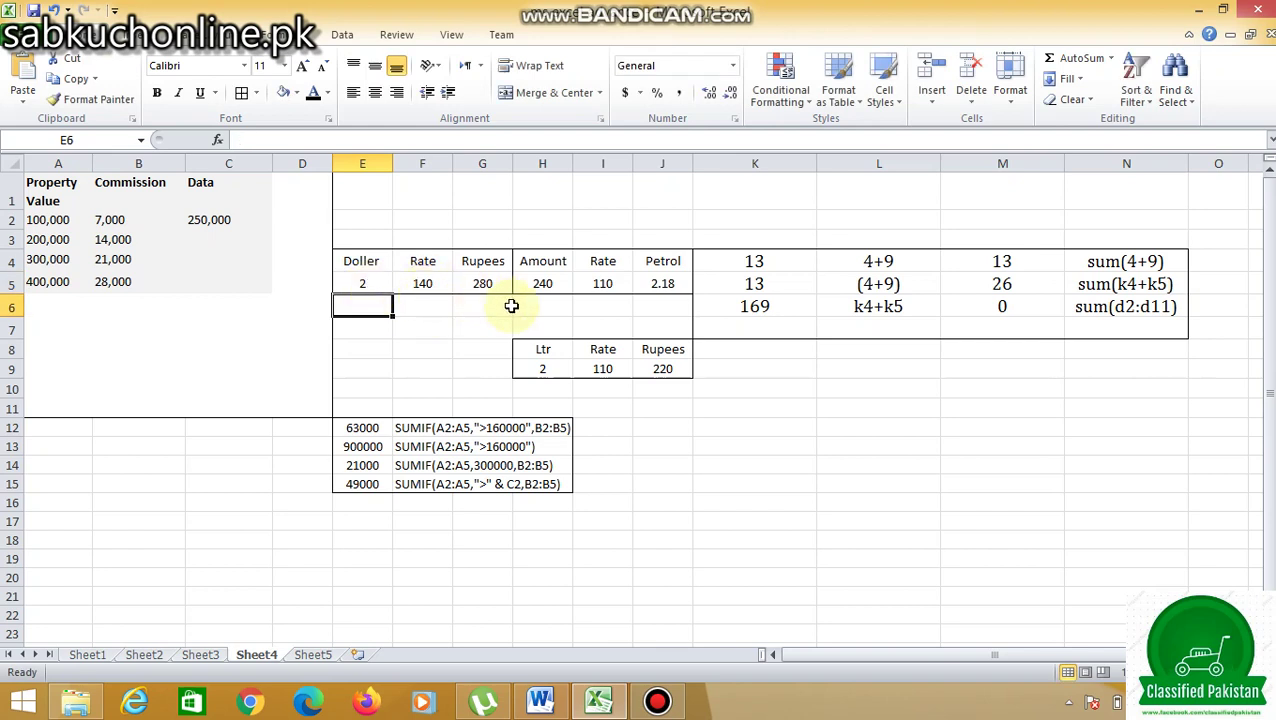
# Try Doller values 3 and 4 in E5 to watch Rupees recalculate.
pyautogui.moveTo(363, 301); pyautogui.dragTo(363, 301)
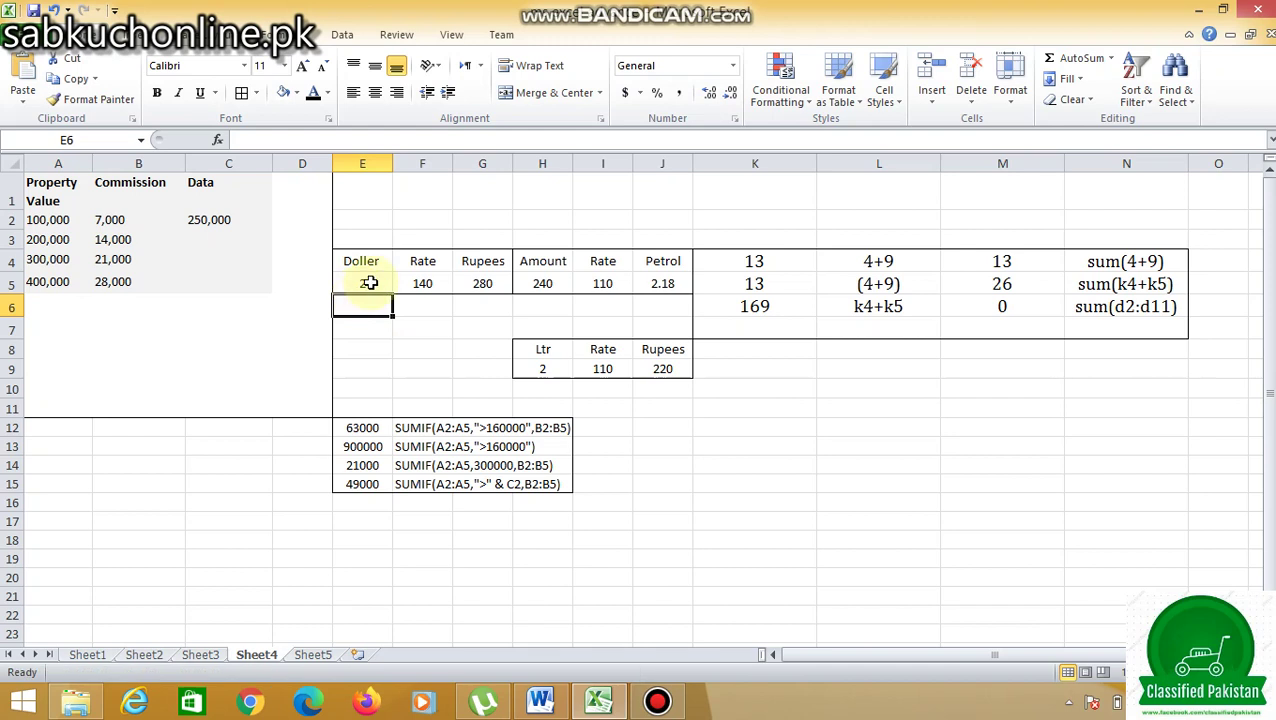
pyautogui.click(366, 284)
pyautogui.write('3')
pyautogui.press('Return')
pyautogui.click(367, 285)
pyautogui.write('4')
pyautogui.press('Return')
# Reset Doller in E5 to 1 and check G5's =E5*F5 result of 140.
pyautogui.click(350, 283)
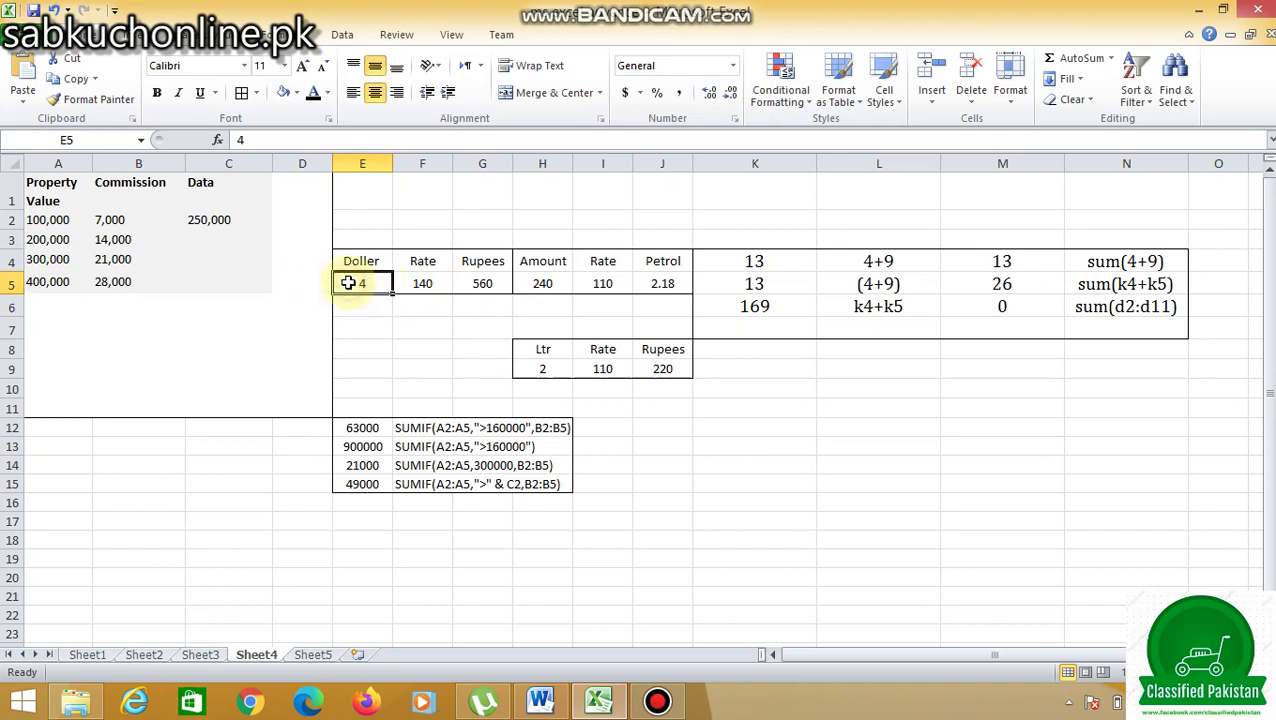
pyautogui.write('1')
pyautogui.press('Return')
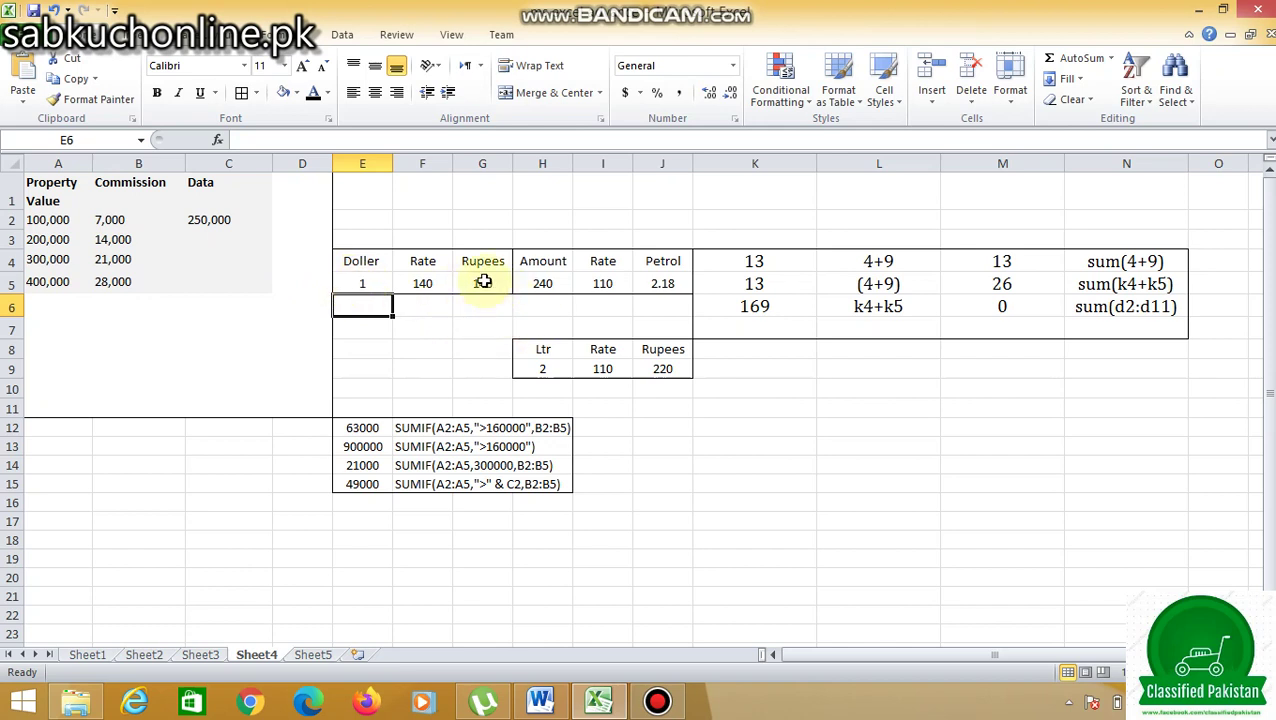
pyautogui.click(483, 283)
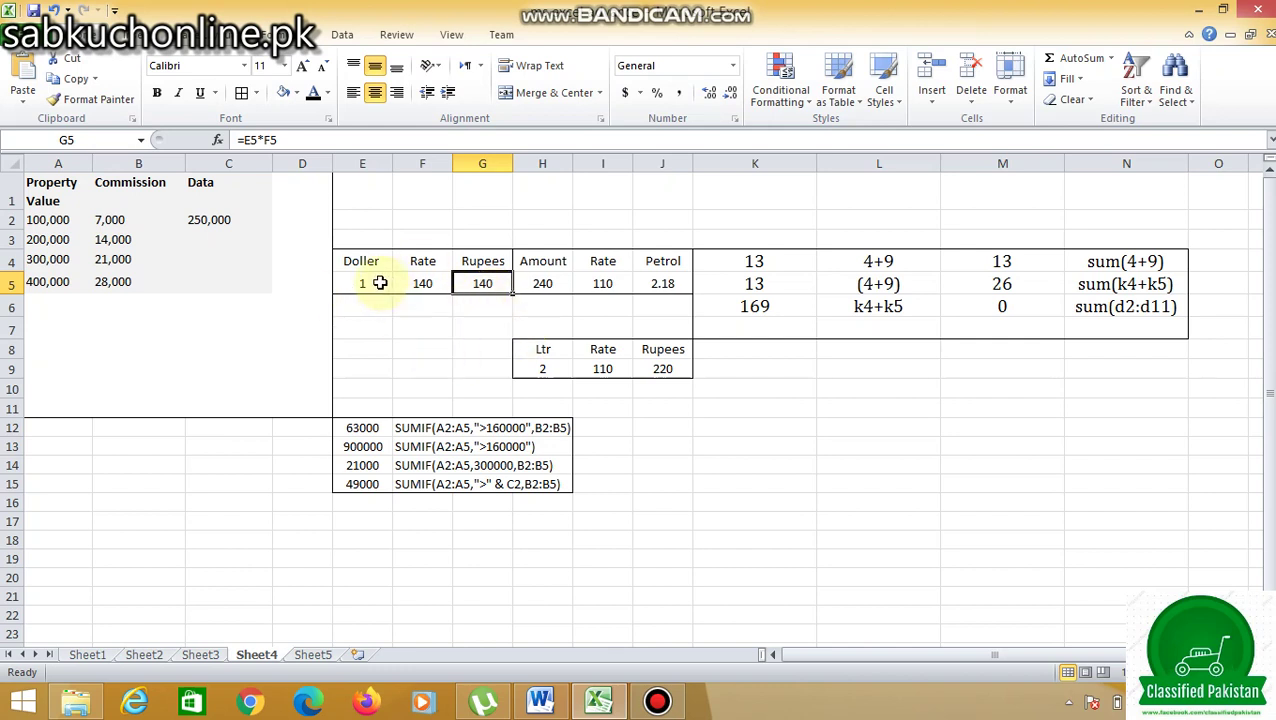
# Point out the Amount, Rate and Petrol headings, then try Amounts 100 and 110 in H5.
pyautogui.click(540, 261)
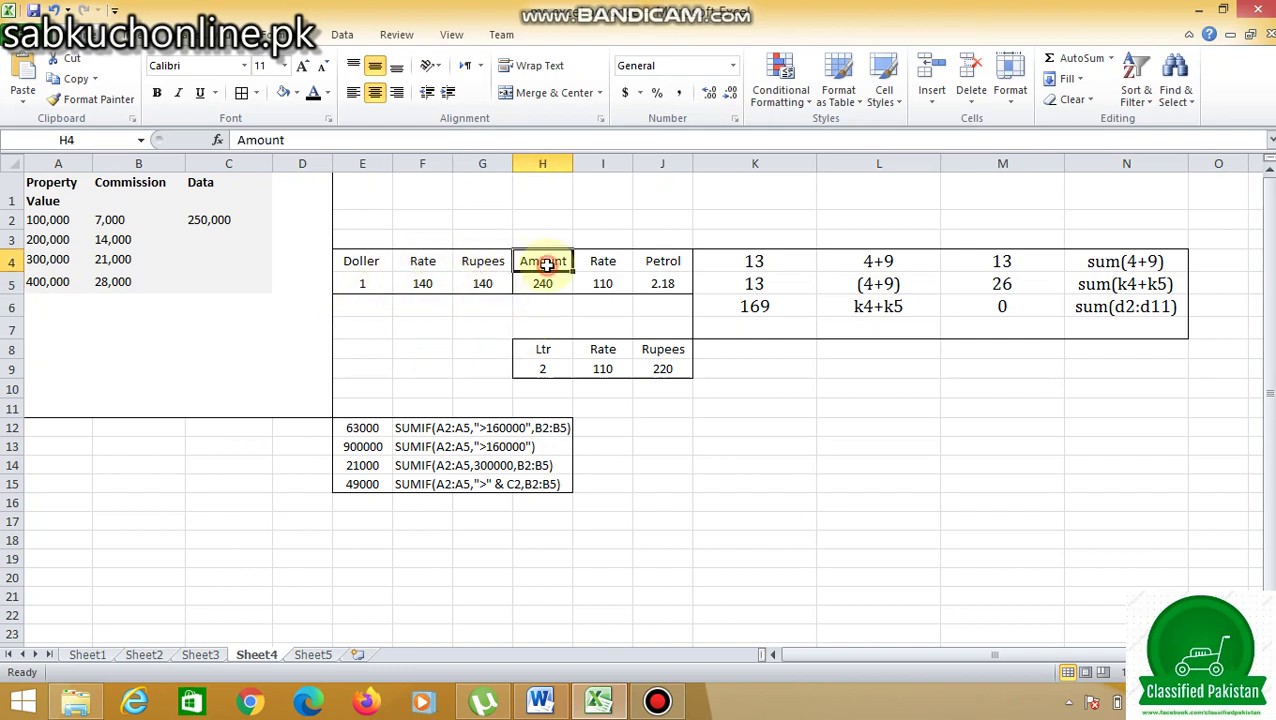
pyautogui.click(602, 261)
pyautogui.click(657, 262)
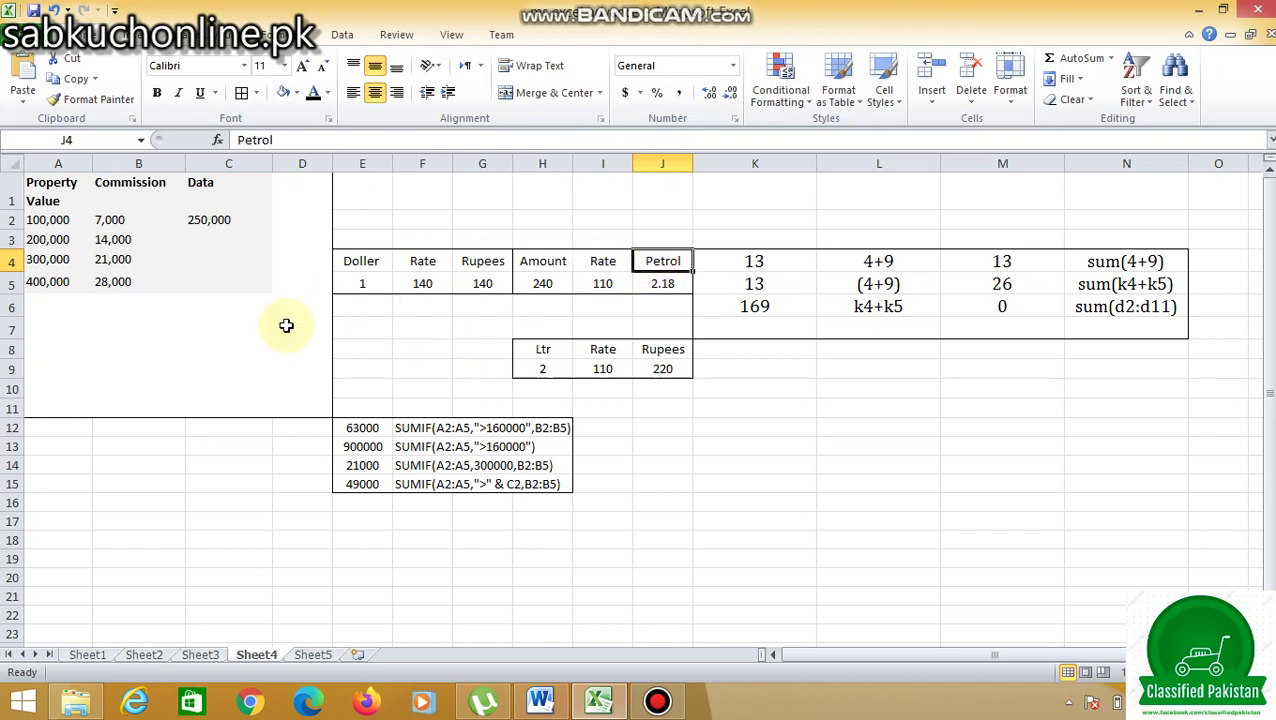
pyautogui.click(555, 284)
pyautogui.write('100')
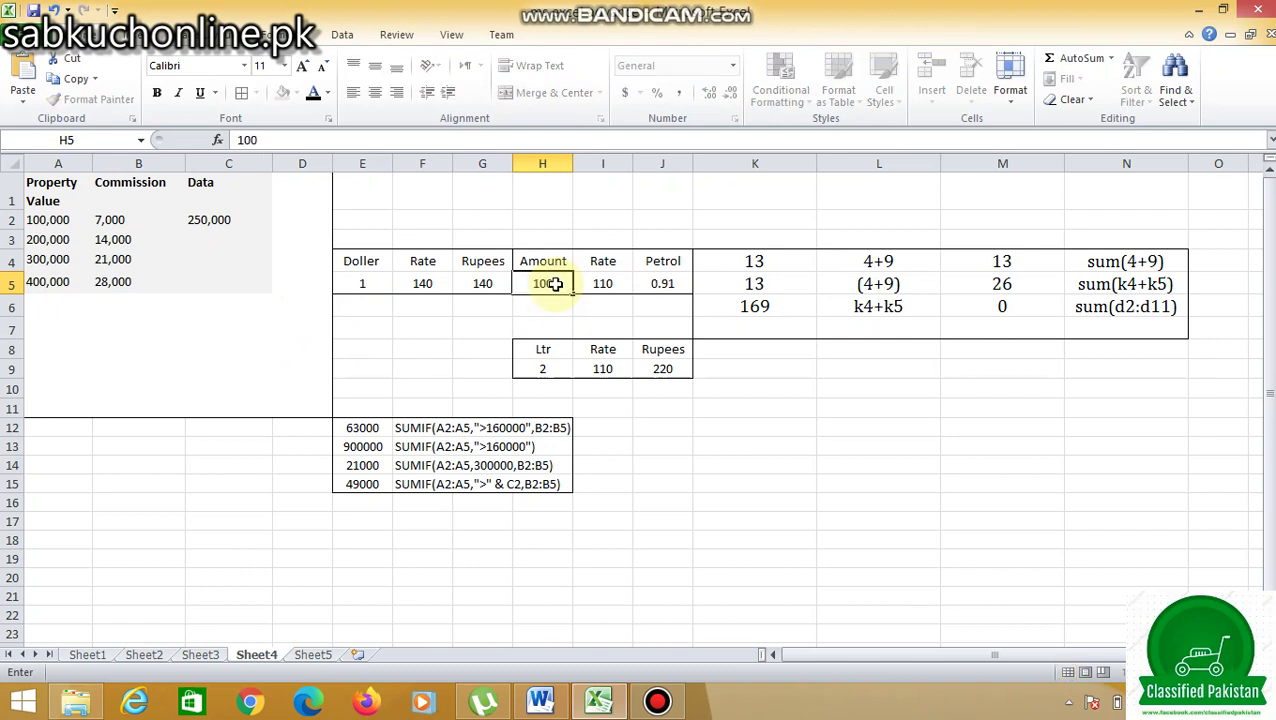
pyautogui.press('Return')
pyautogui.click(555, 284)
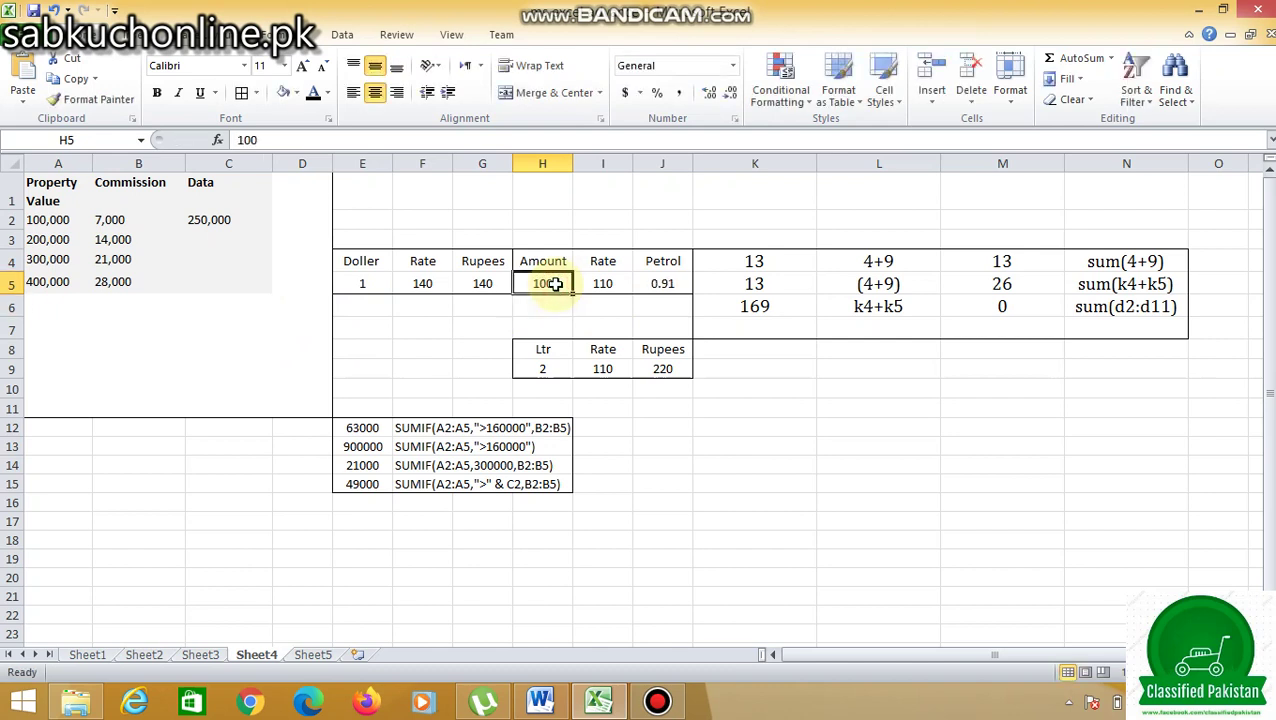
pyautogui.write('110')
pyautogui.press('Return')
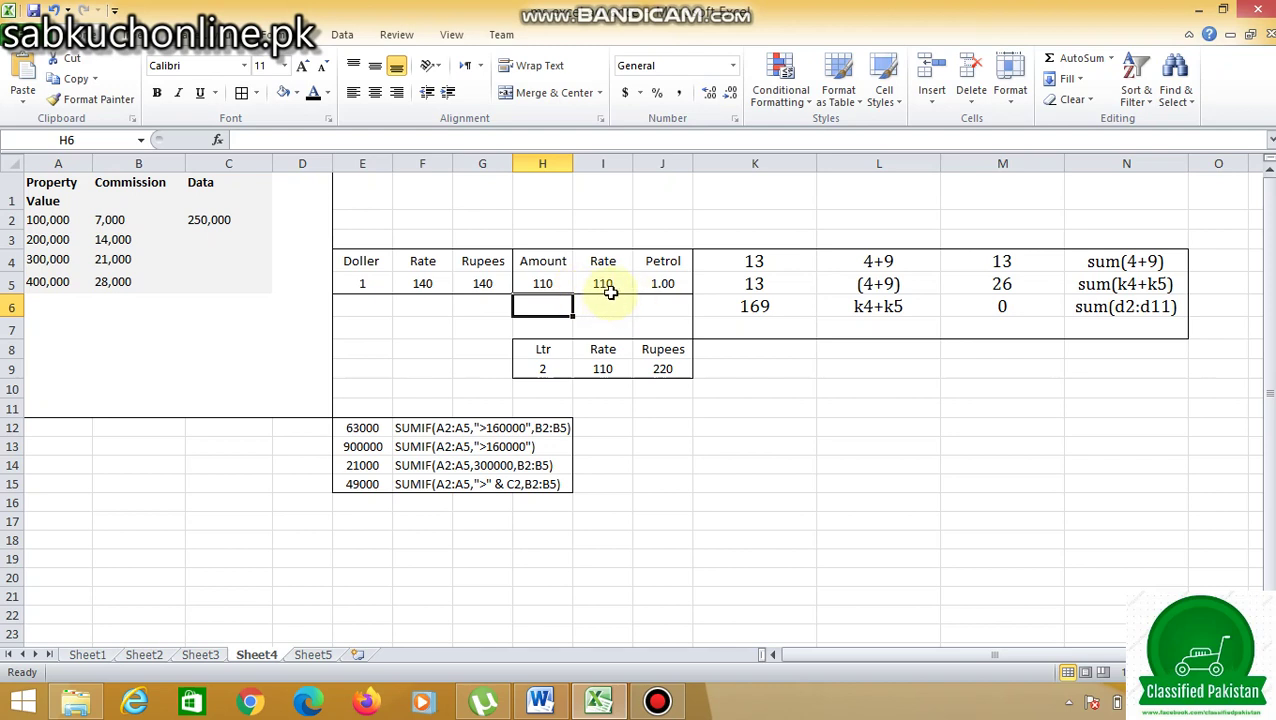
# Change the petrol Amount in H5 to 220, then to 500.
pyautogui.click(550, 283)
pyautogui.write('220')
pyautogui.press('Return')
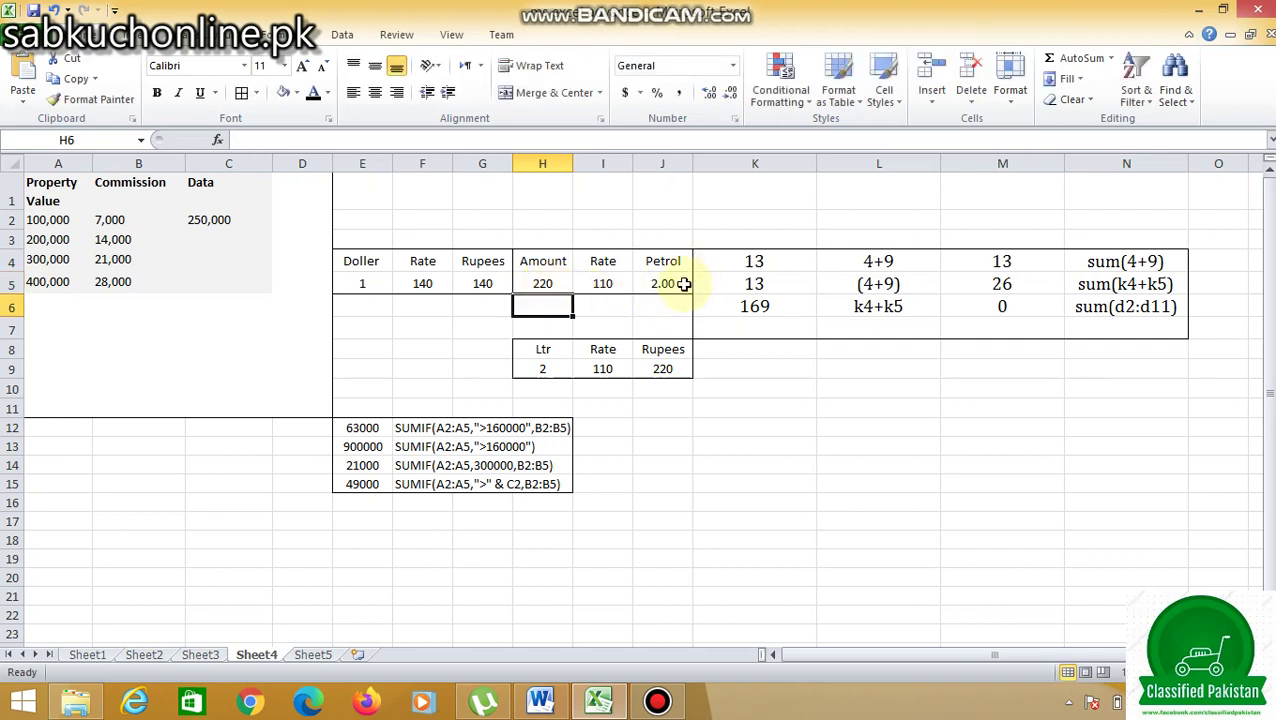
pyautogui.click(541, 283)
pyautogui.write('00')
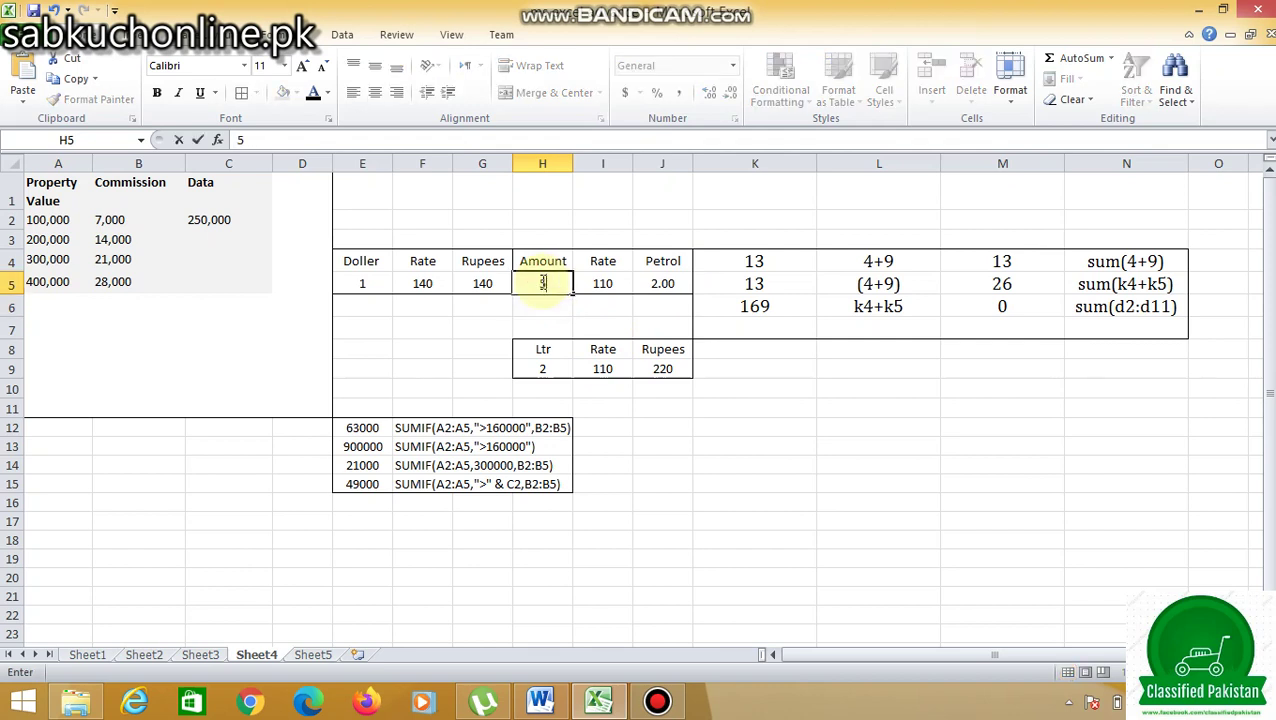
pyautogui.write('00')
pyautogui.press('Return')
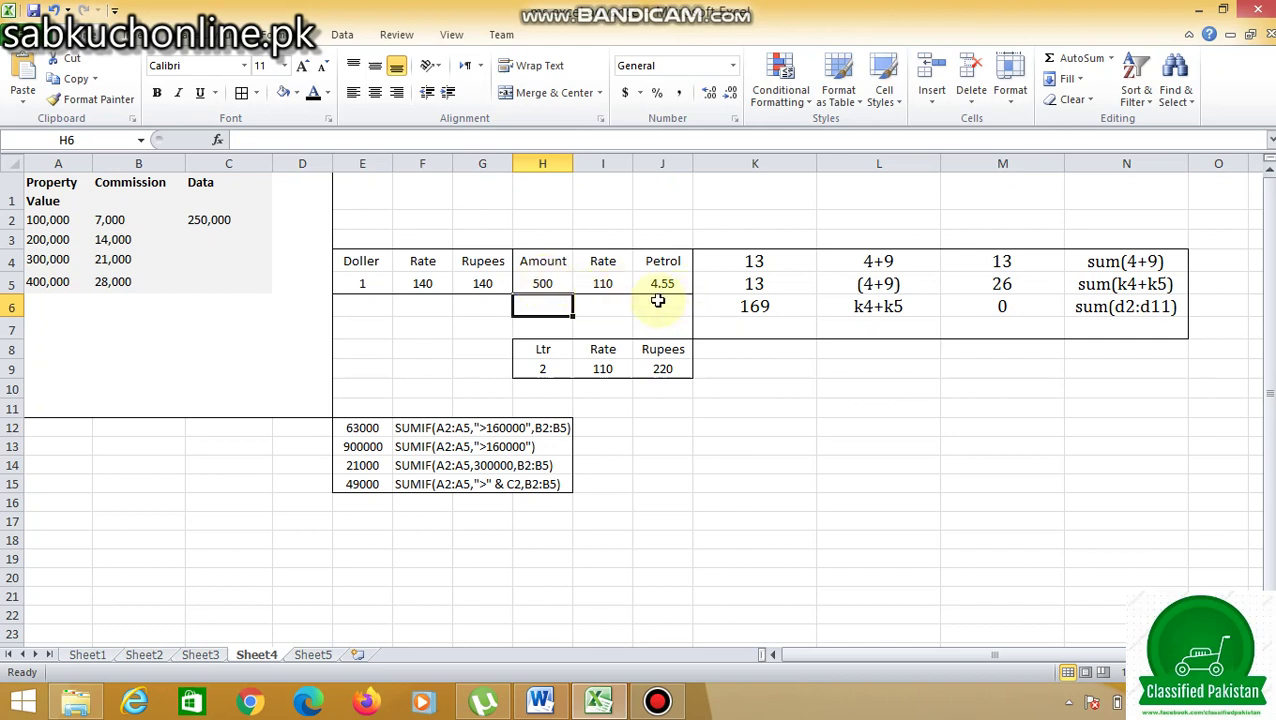
# Set the petrol Rate in I5 to 120 and check J5's =H5/I5 giving 4.17.
pyautogui.click(603, 285)
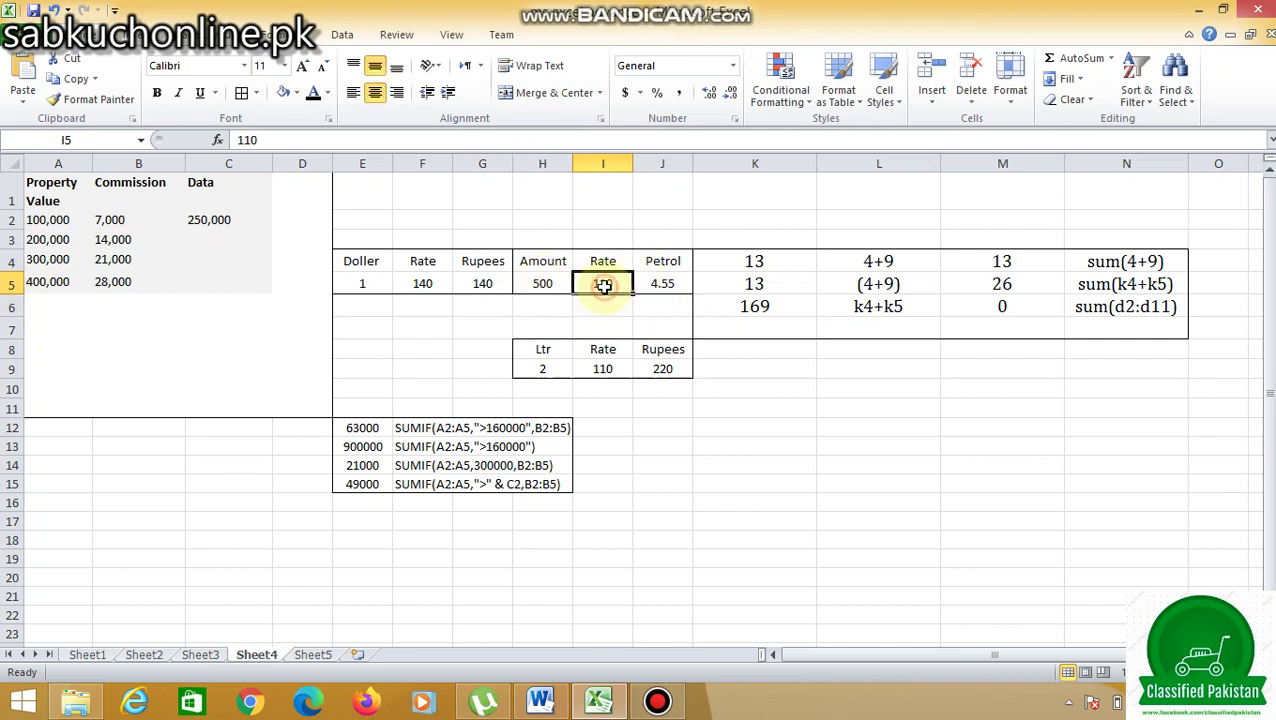
pyautogui.write('1')
pyautogui.press('Return')
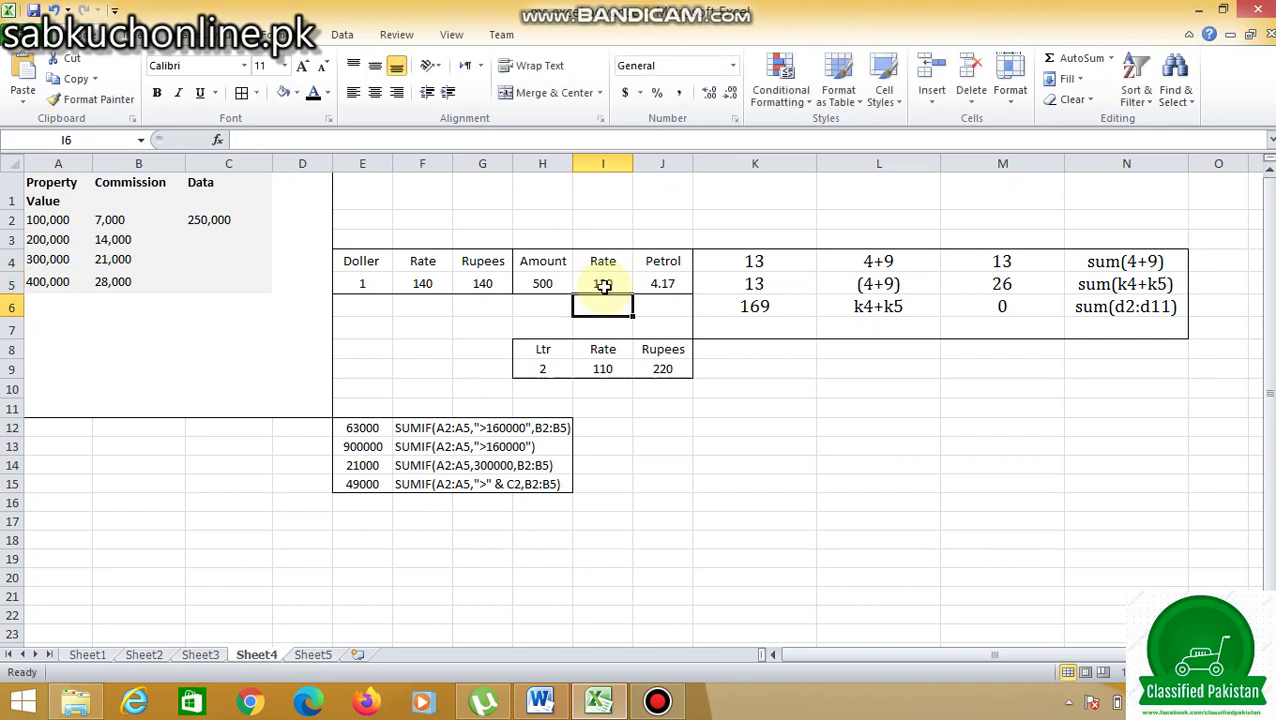
pyautogui.click(677, 284)
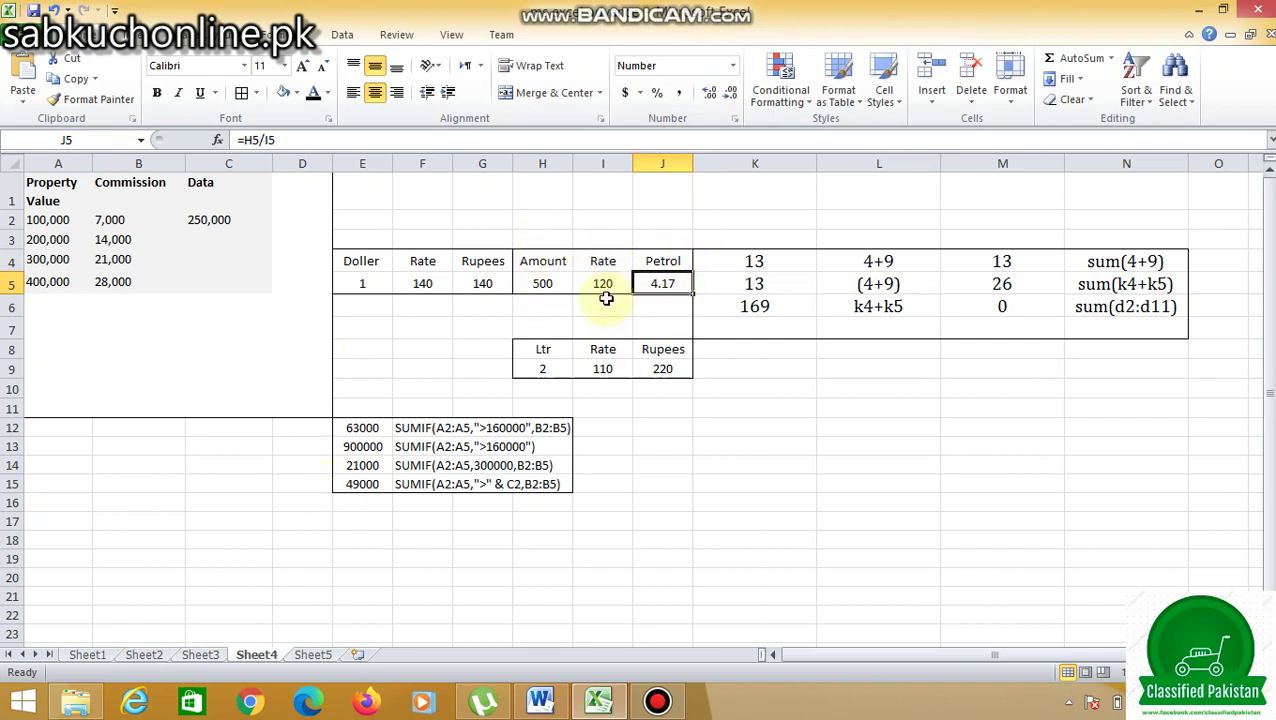
# Remove the plus sign from K4's =4+9 formula, making it a subtraction.
pyautogui.click(779, 260)
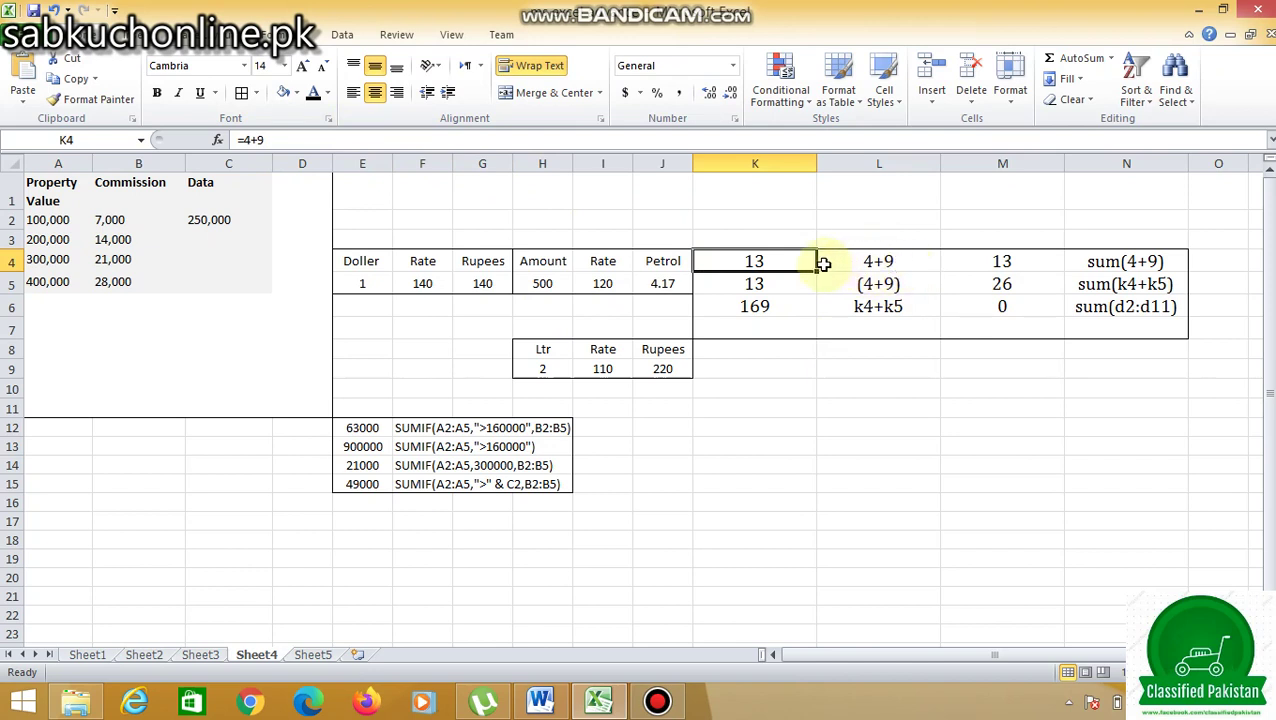
pyautogui.click(255, 140)
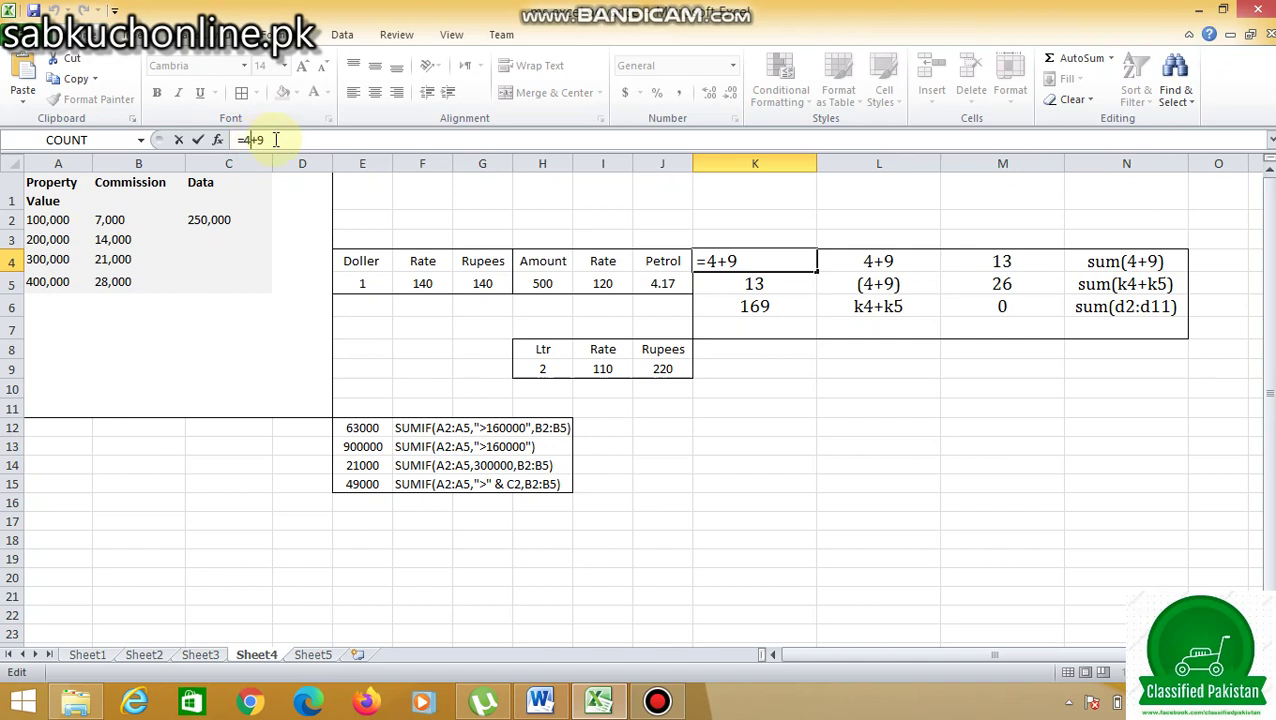
pyautogui.press('Delete')
pyautogui.press('Return')
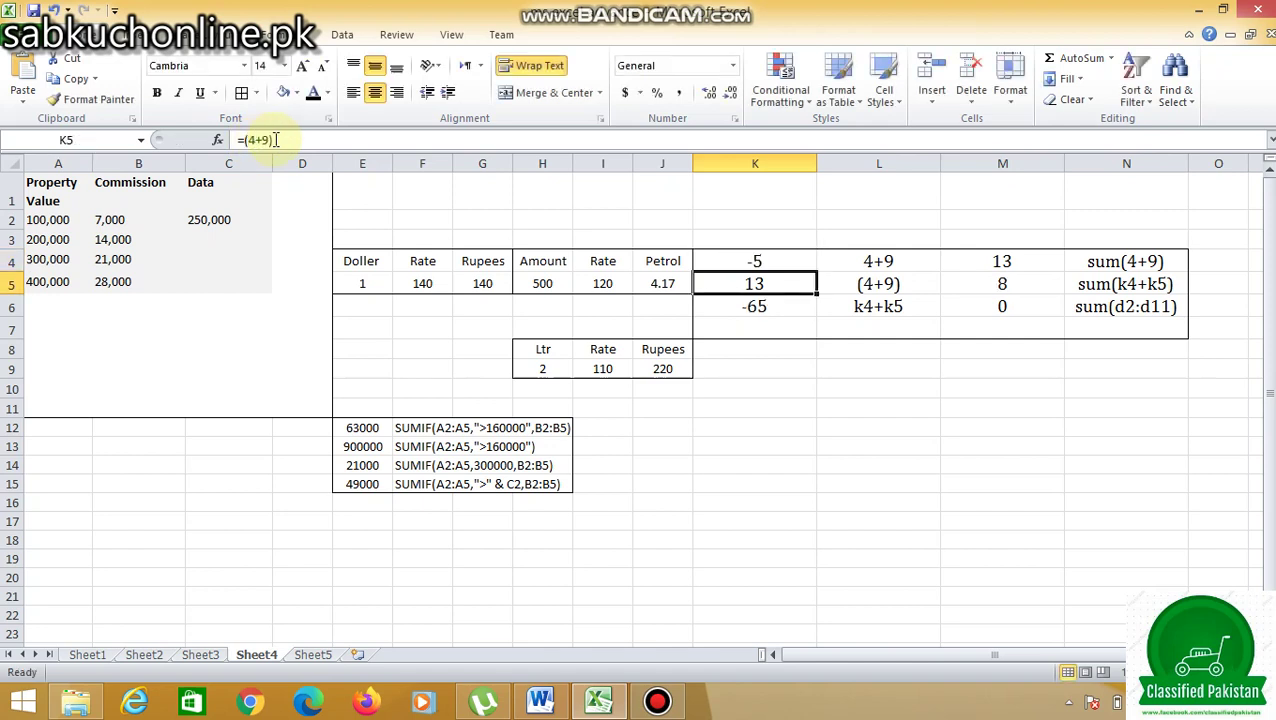
# Rework K4 to evaluate 49, then turn it into a division formula.
pyautogui.press('Up')
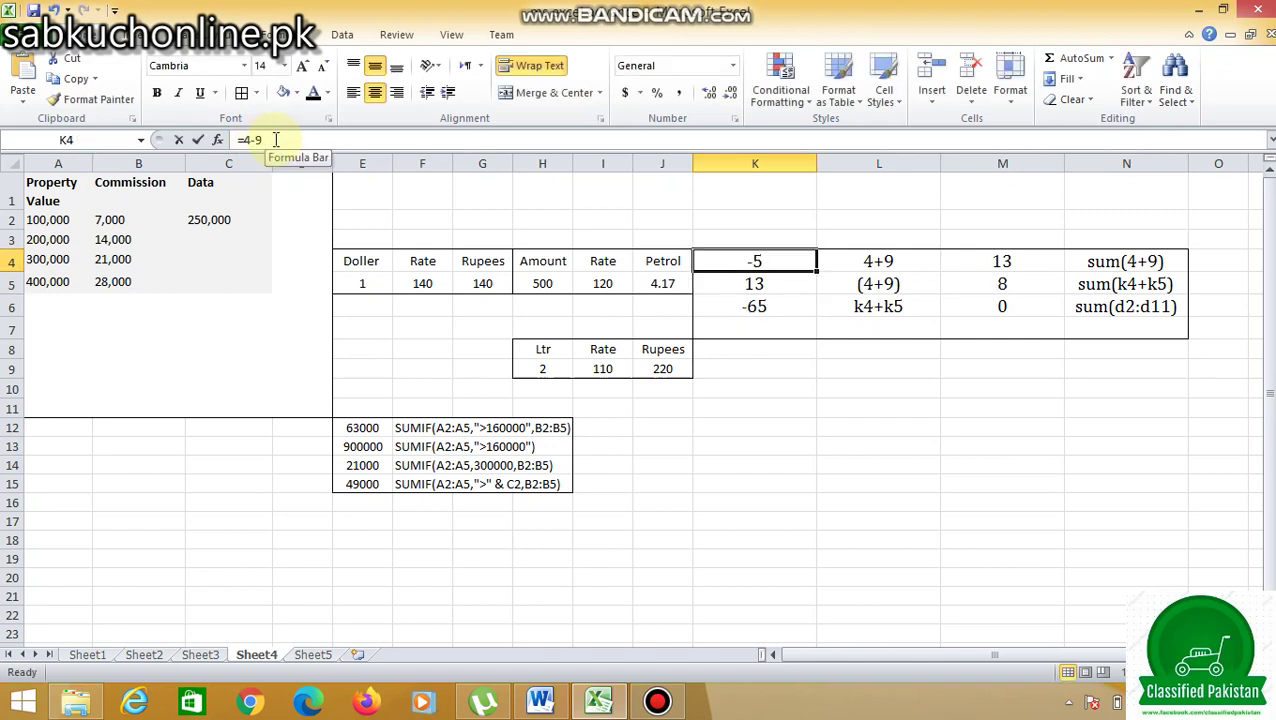
pyautogui.press('F2')
pyautogui.press('Left')
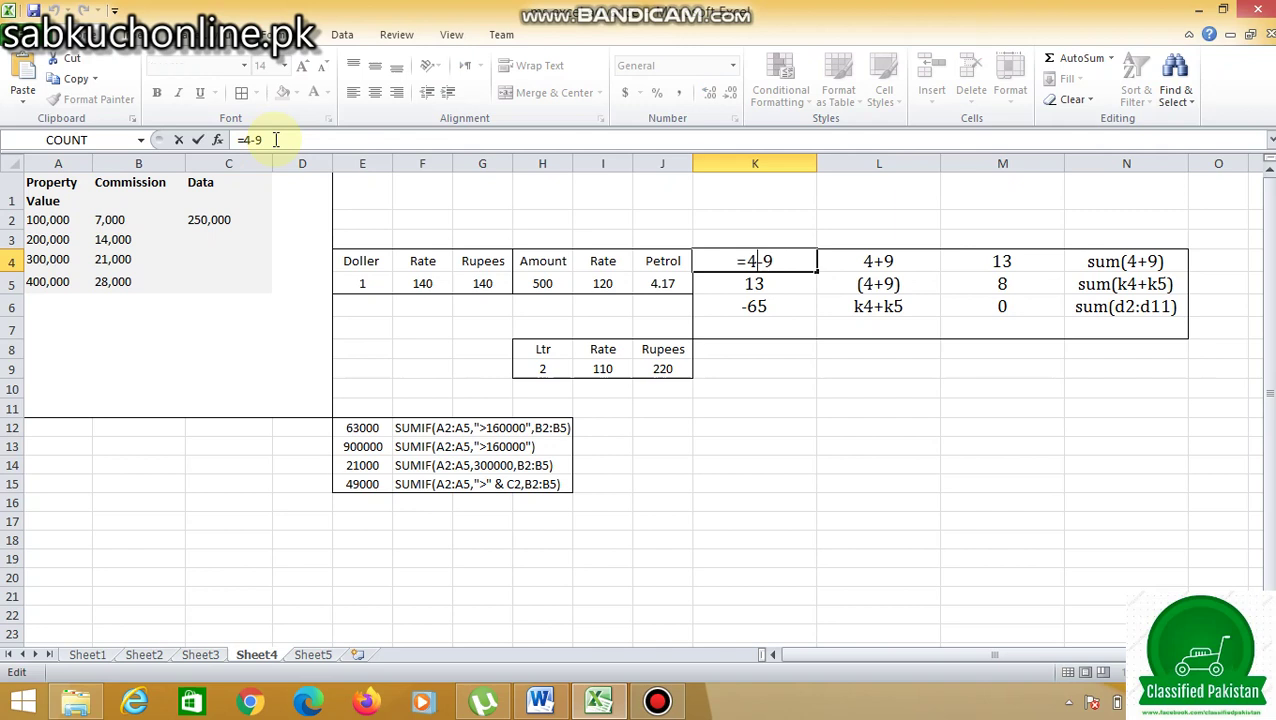
pyautogui.press('BackSpace')
pyautogui.hotkey('ctrl', 'Return')
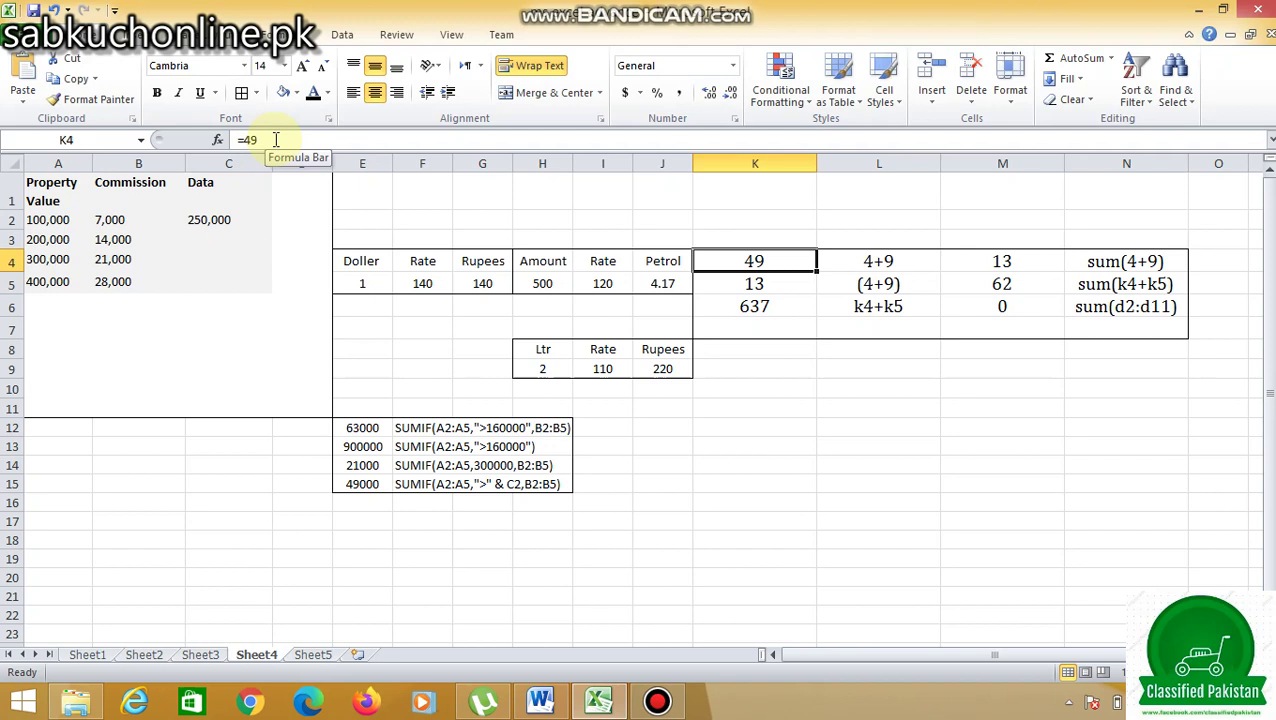
pyautogui.press('F2')
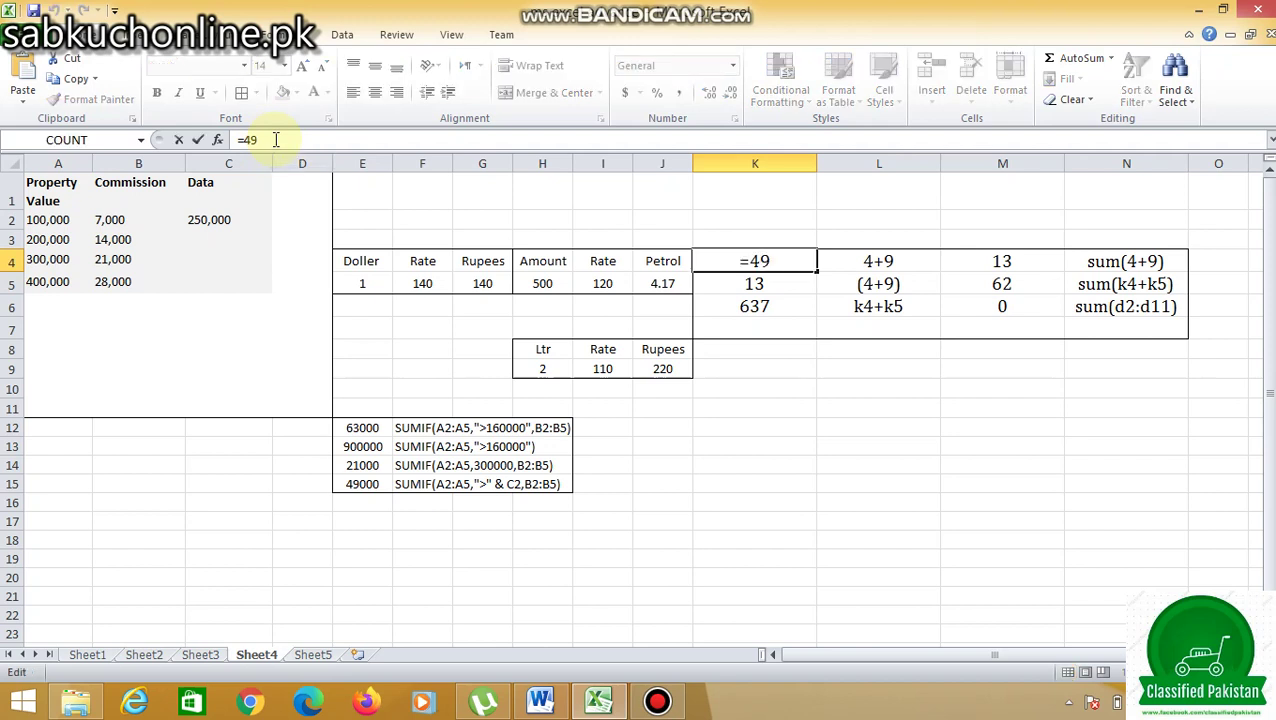
pyautogui.write('/')
pyautogui.press('Return')
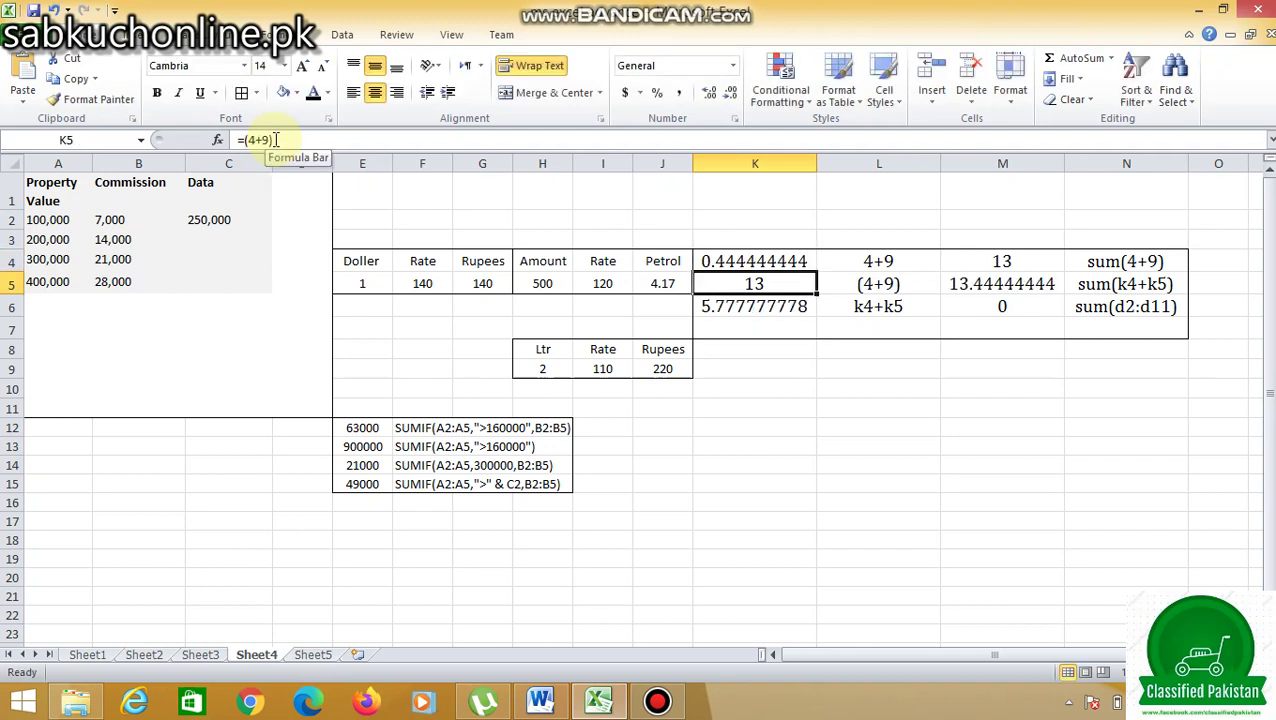
pyautogui.press('Up')
# Replace the division sign in K4 with * so =4*9 shows 36.
pyautogui.press('F2')
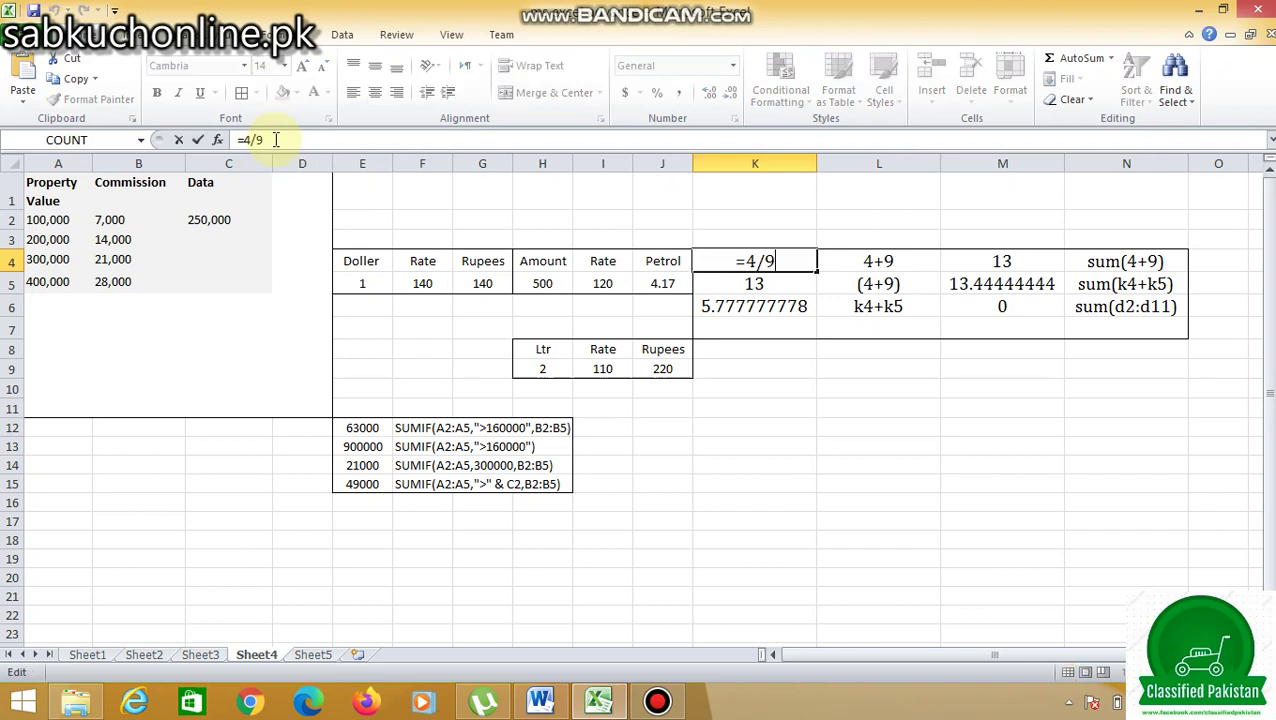
pyautogui.press('Left')
pyautogui.press('Left')
pyautogui.press('Delete')
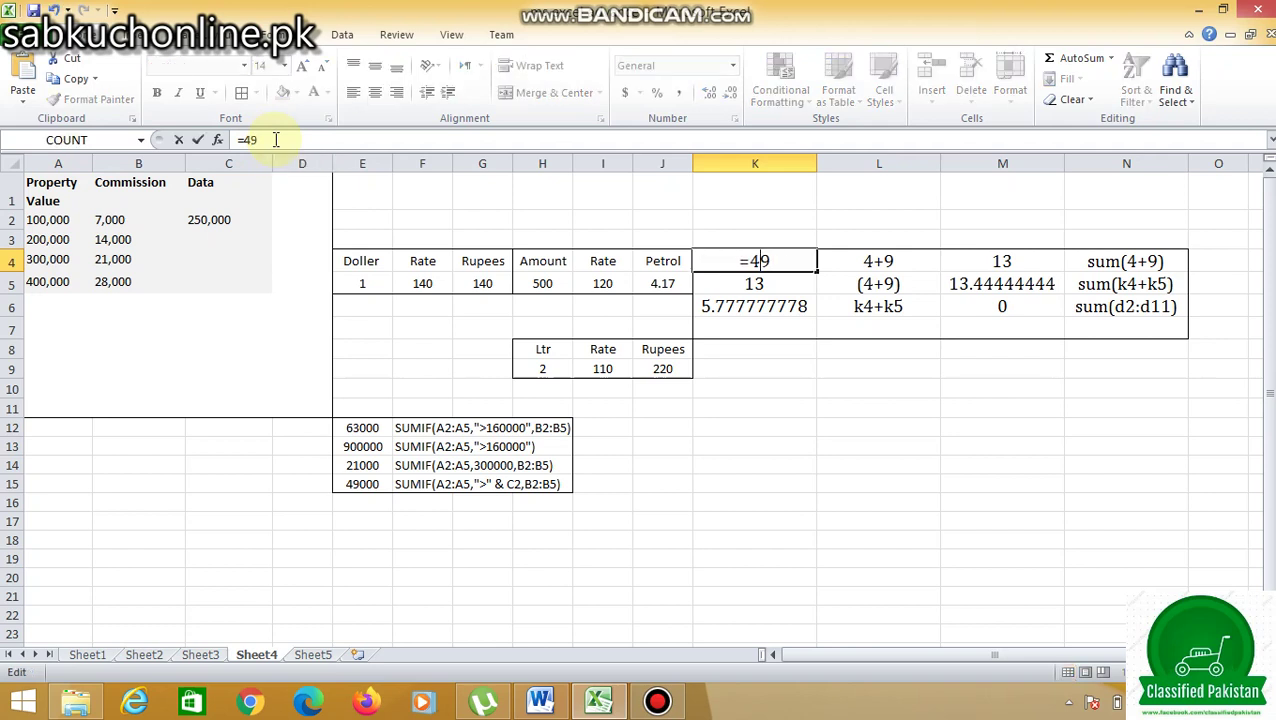
pyautogui.write('*')
pyautogui.press('Return')
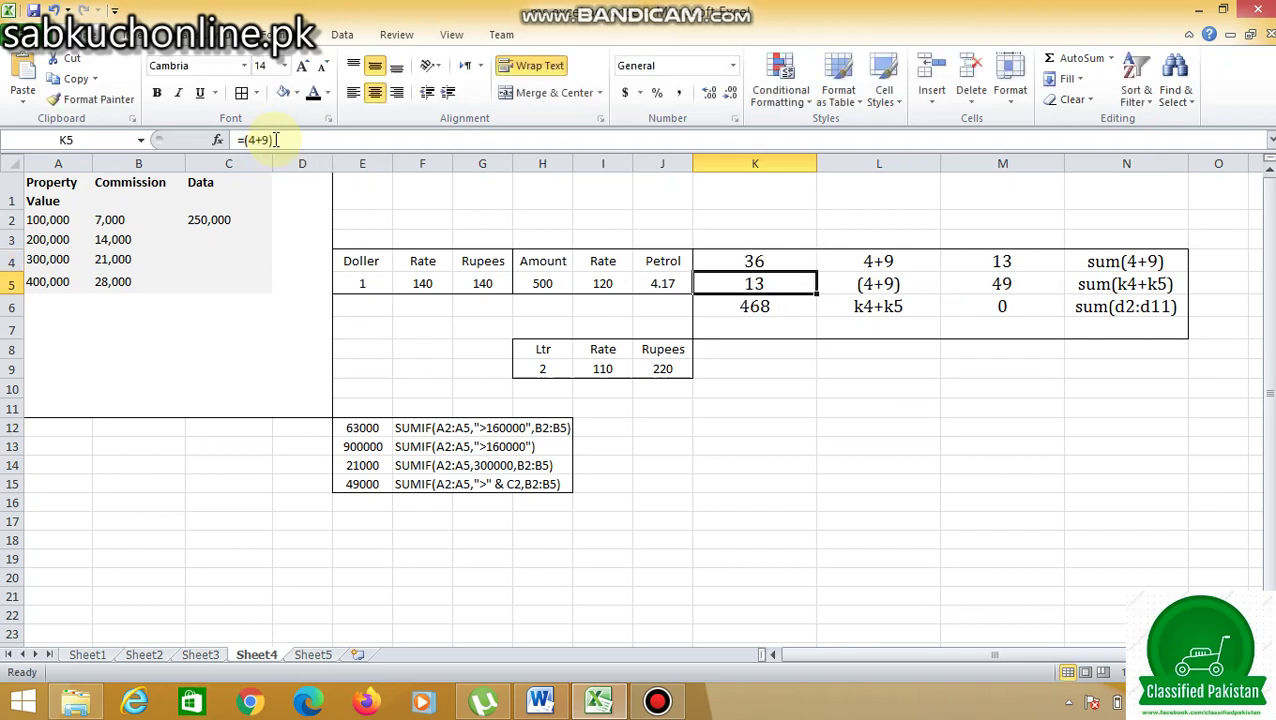
pyautogui.press('Up')
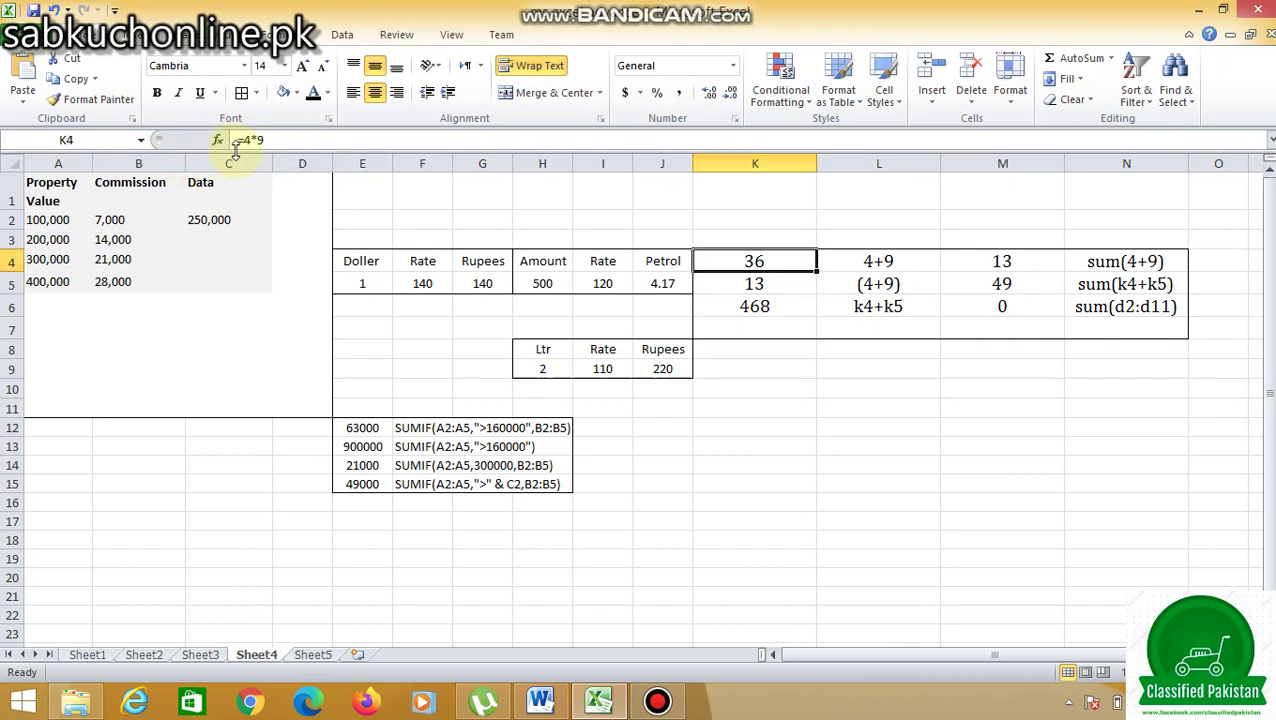
# Replace * with + in K4 to make =4+9, then confirm K6 now shows 169.
pyautogui.click(748, 285)
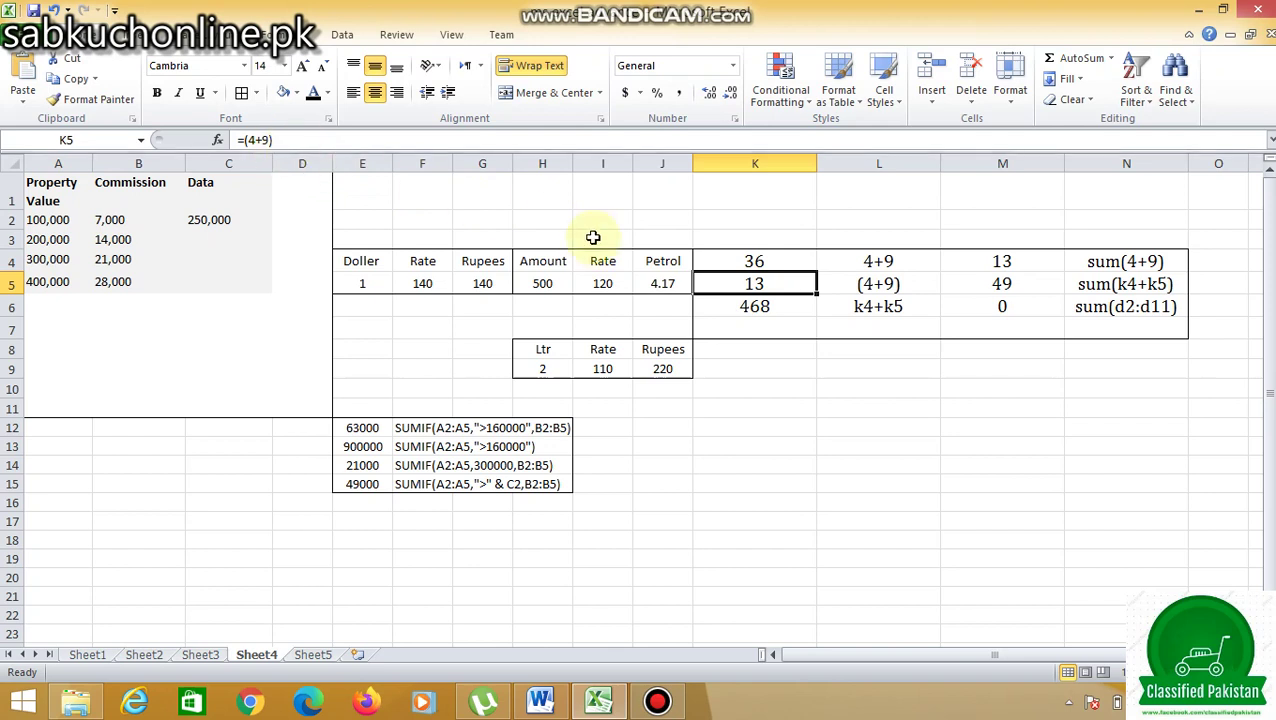
pyautogui.click(763, 260)
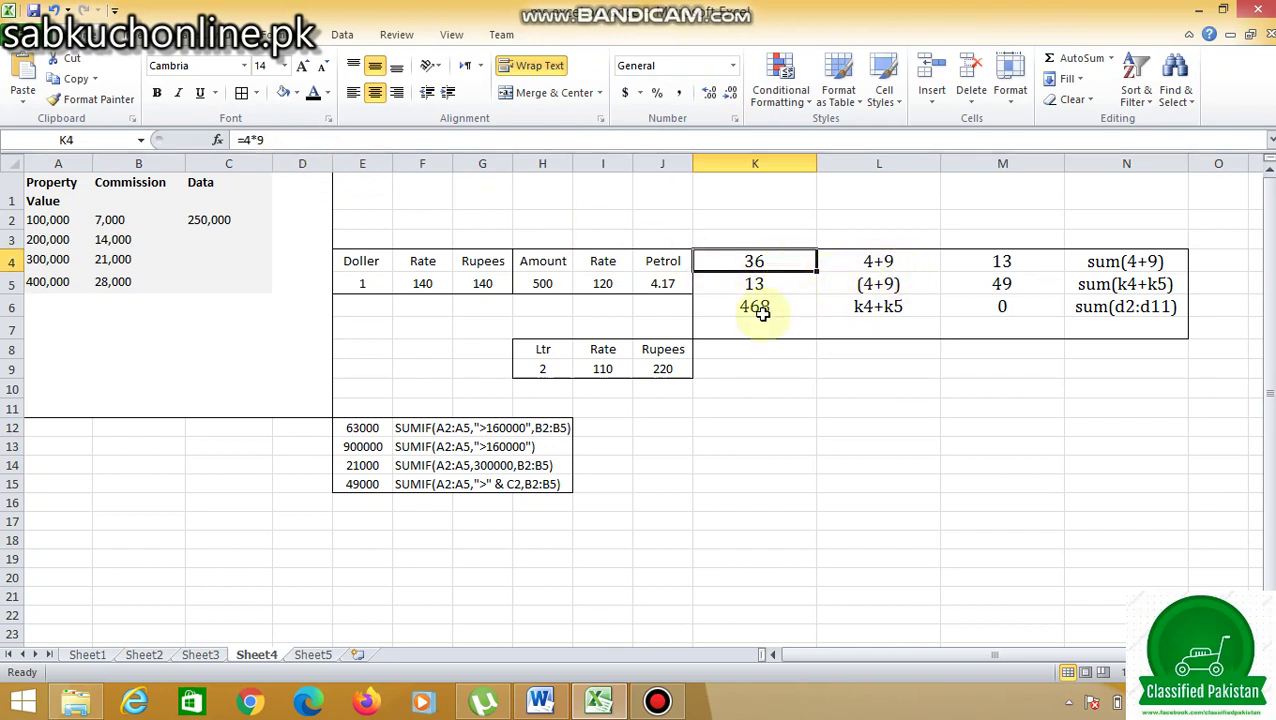
pyautogui.press('F2')
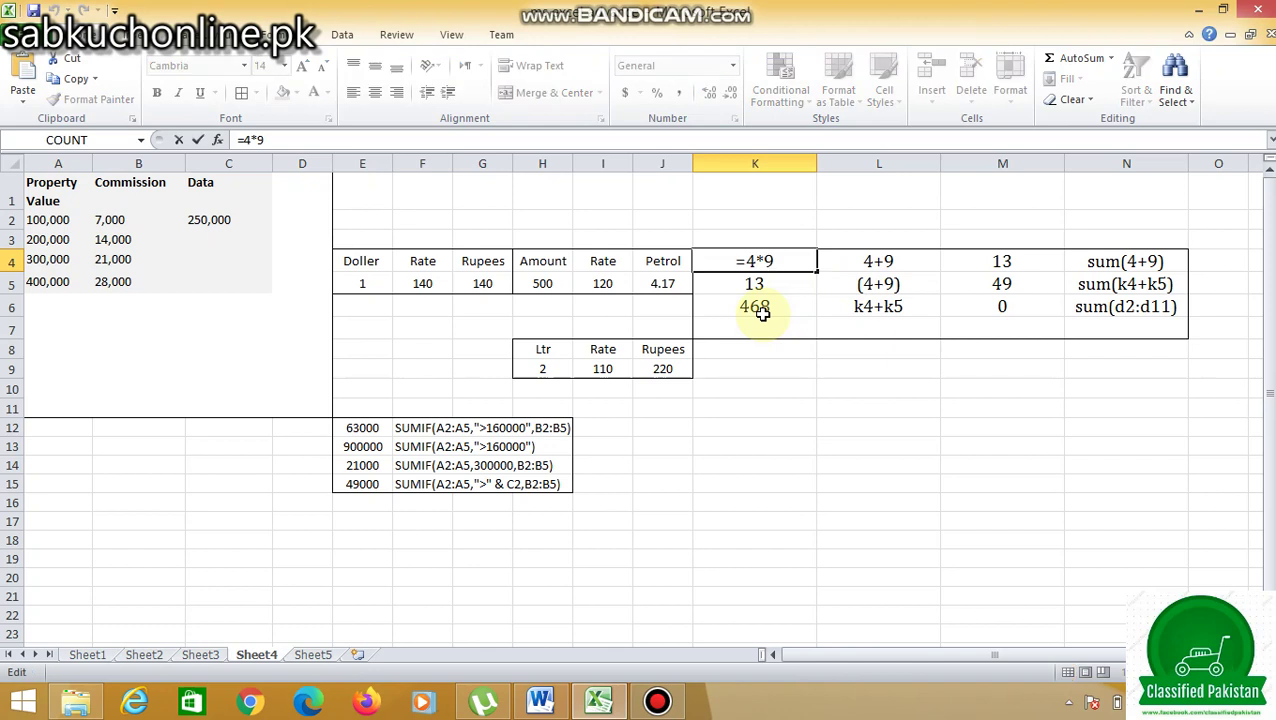
pyautogui.press('Left')
pyautogui.press('BackSpace')
pyautogui.write('+')
pyautogui.press('Return')
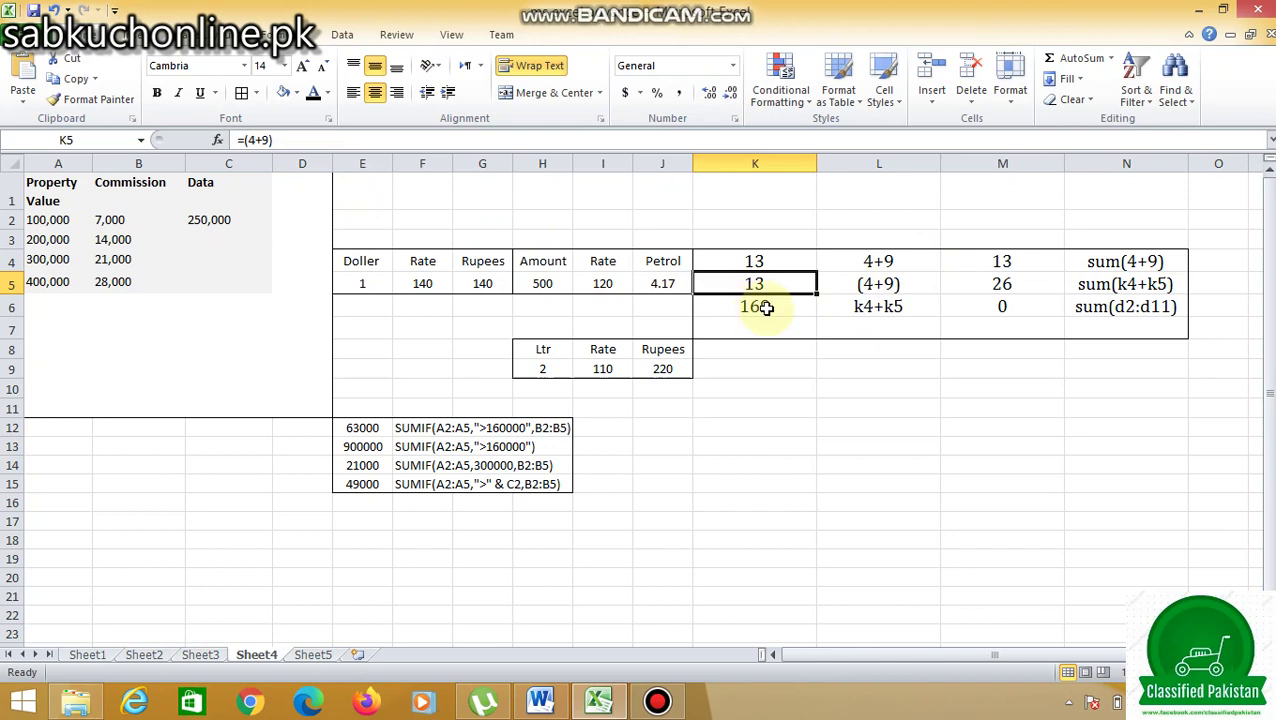
pyautogui.click(765, 308)
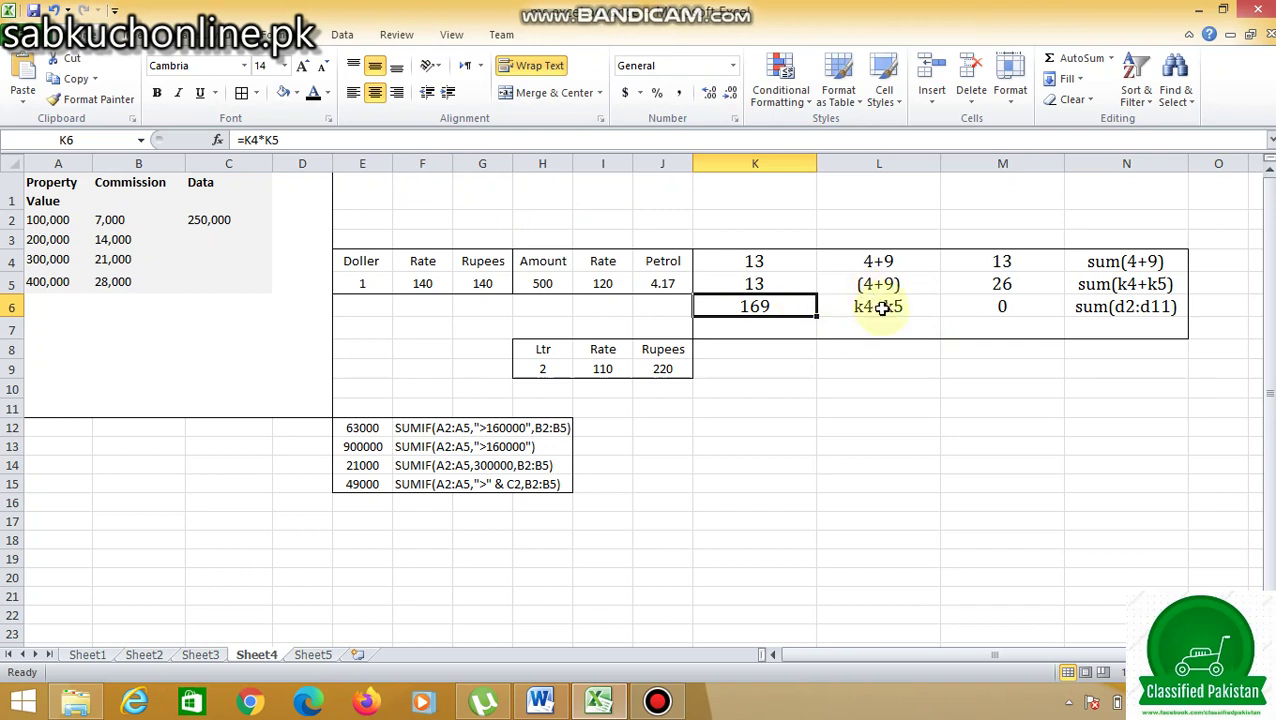
# Change the L6 label from k4+k5 to k4*k5 to match K6.
pyautogui.click(880, 309)
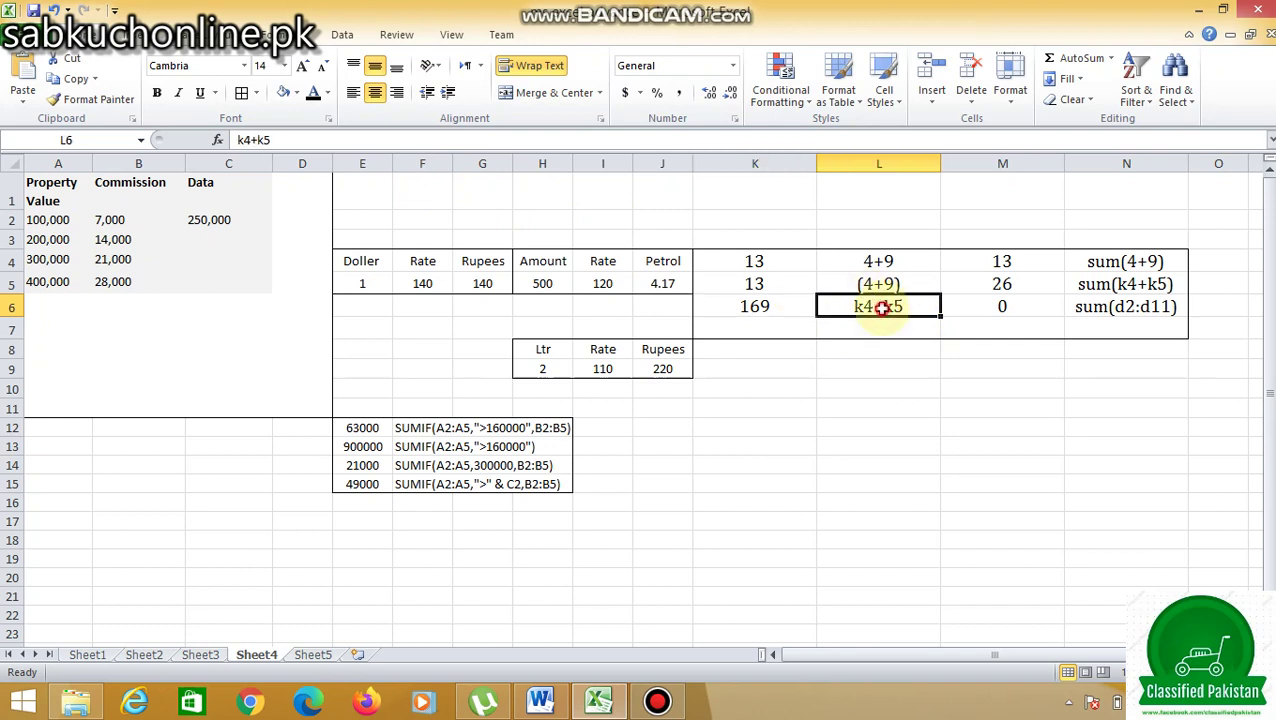
pyautogui.doubleClick(880, 308)
pyautogui.press('BackSpace')
pyautogui.write('*')
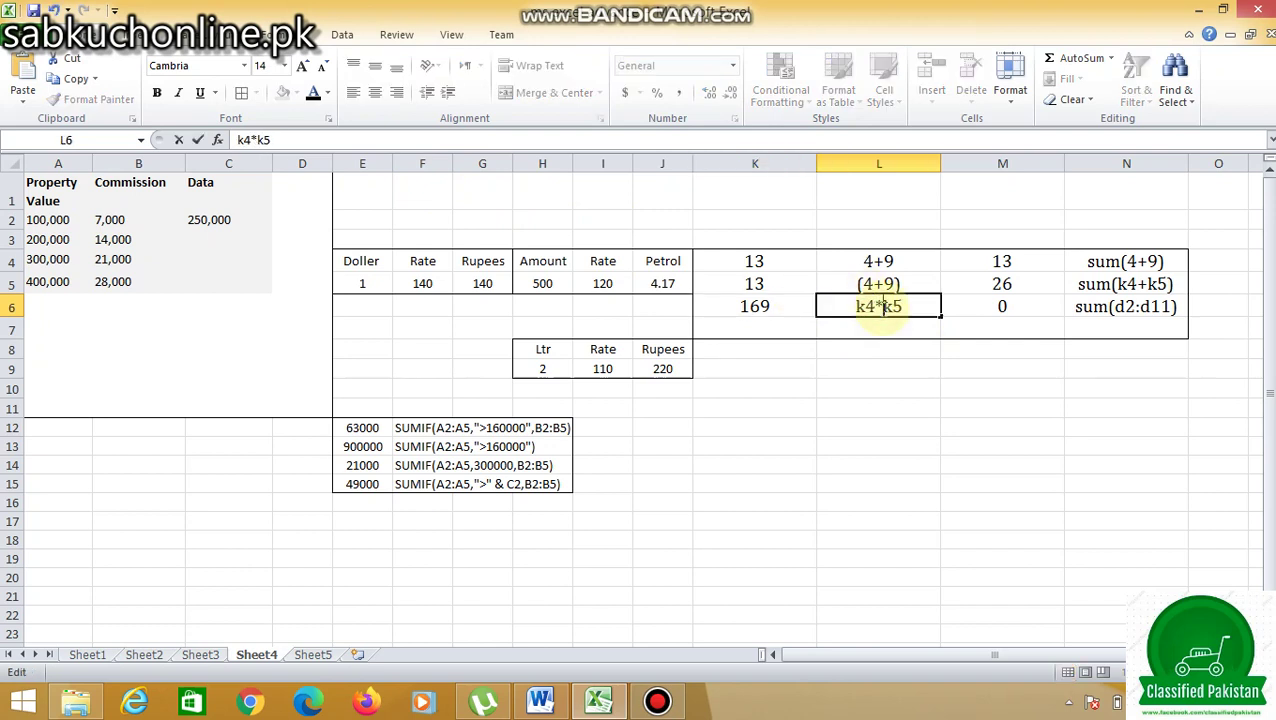
pyautogui.press('Return')
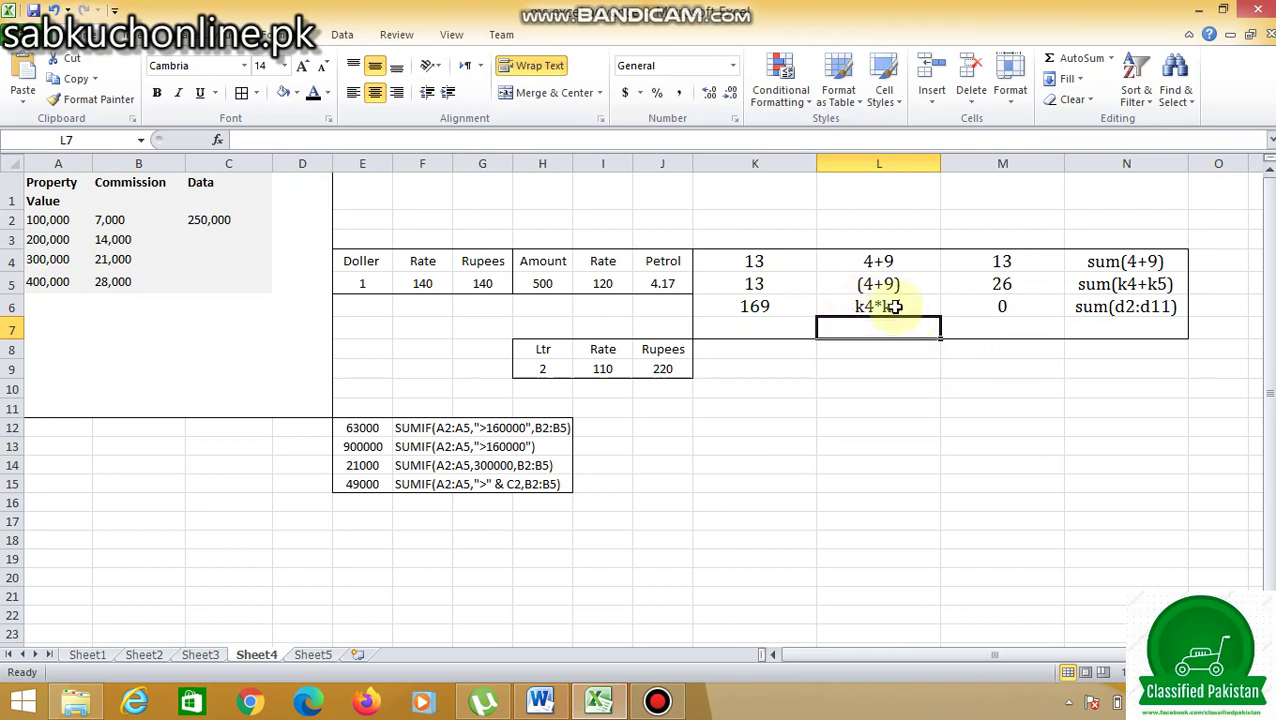
pyautogui.click(761, 308)
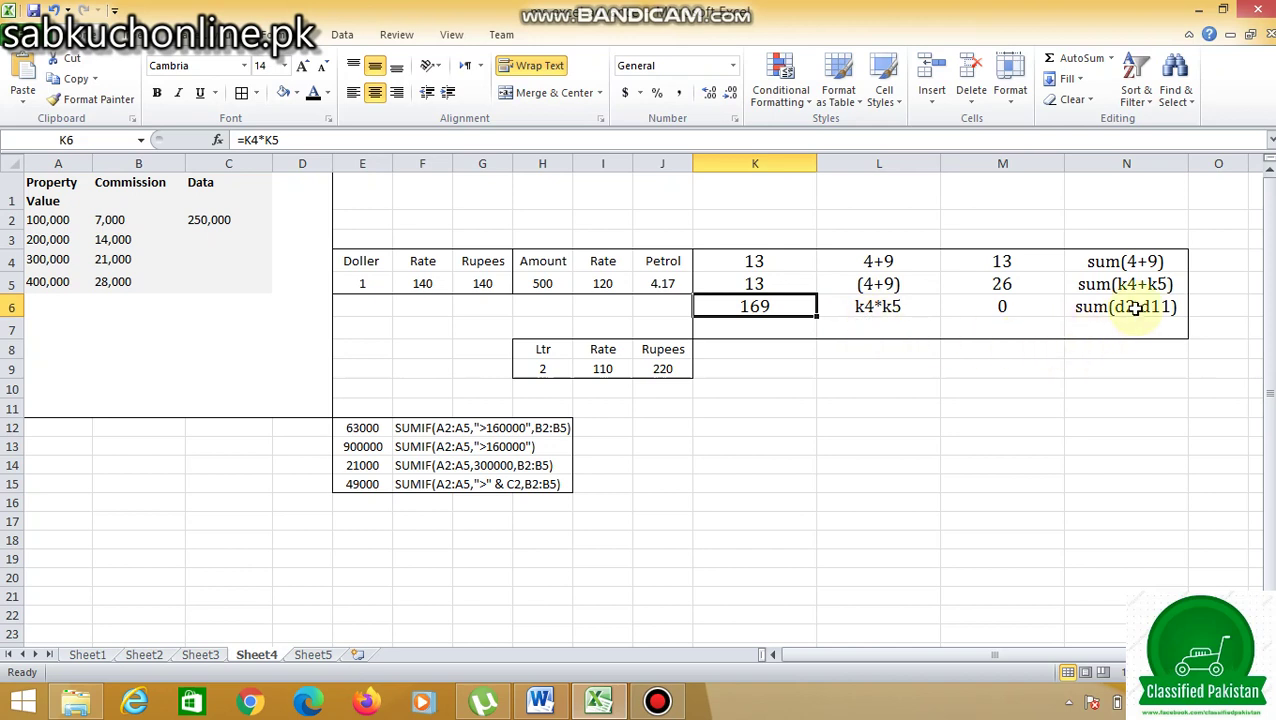
# Review the SUM formulas in M4, M5 and M6, where =SUM(D2:D11) returns 0.
pyautogui.click(975, 263)
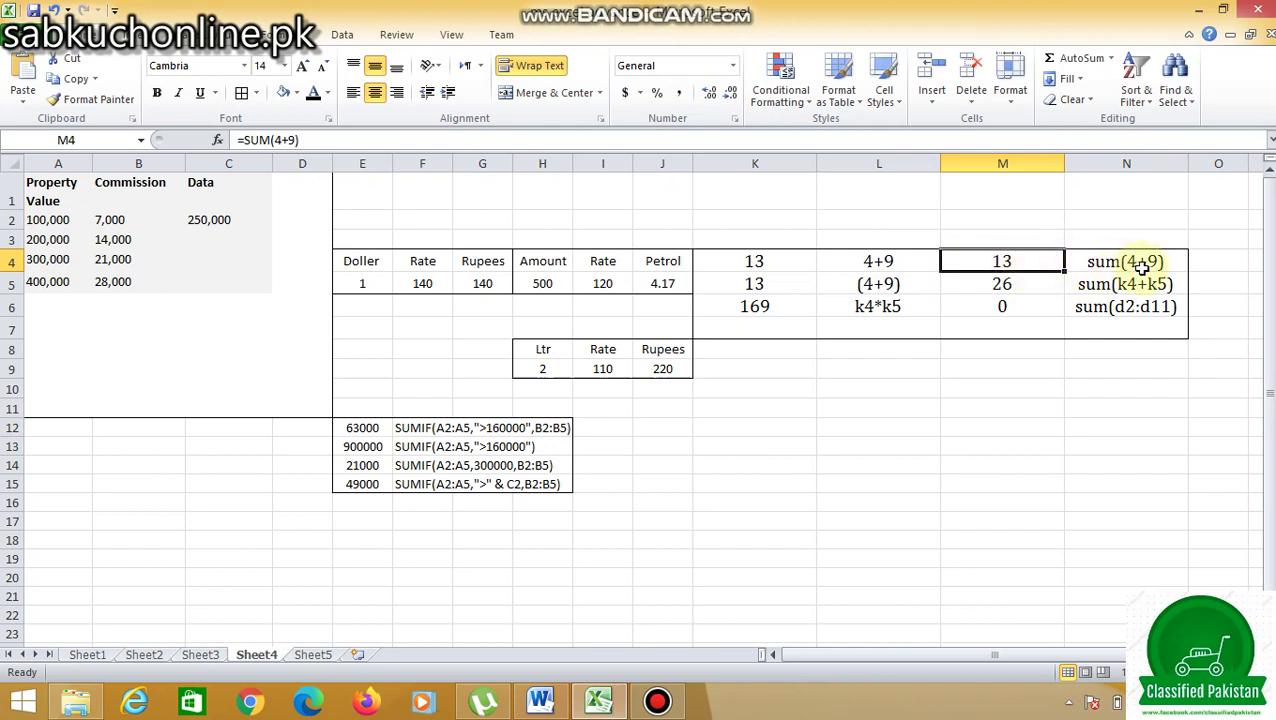
pyautogui.click(1015, 288)
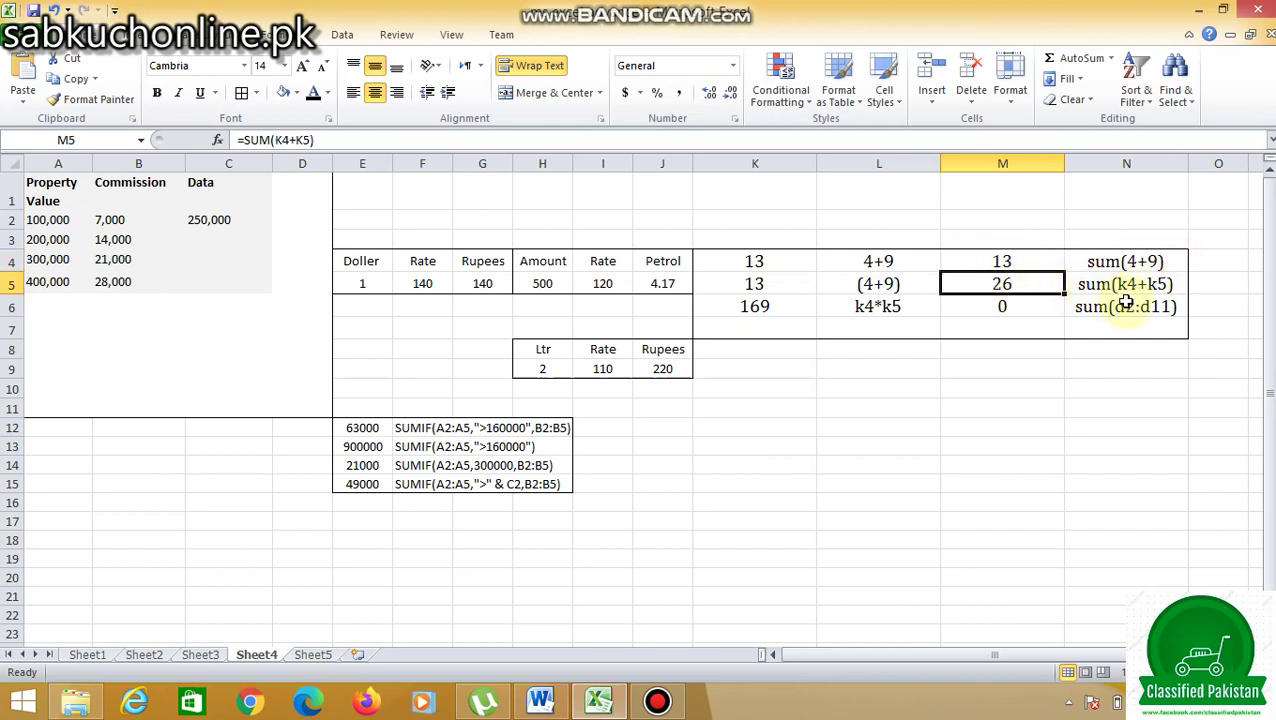
pyautogui.click(1037, 309)
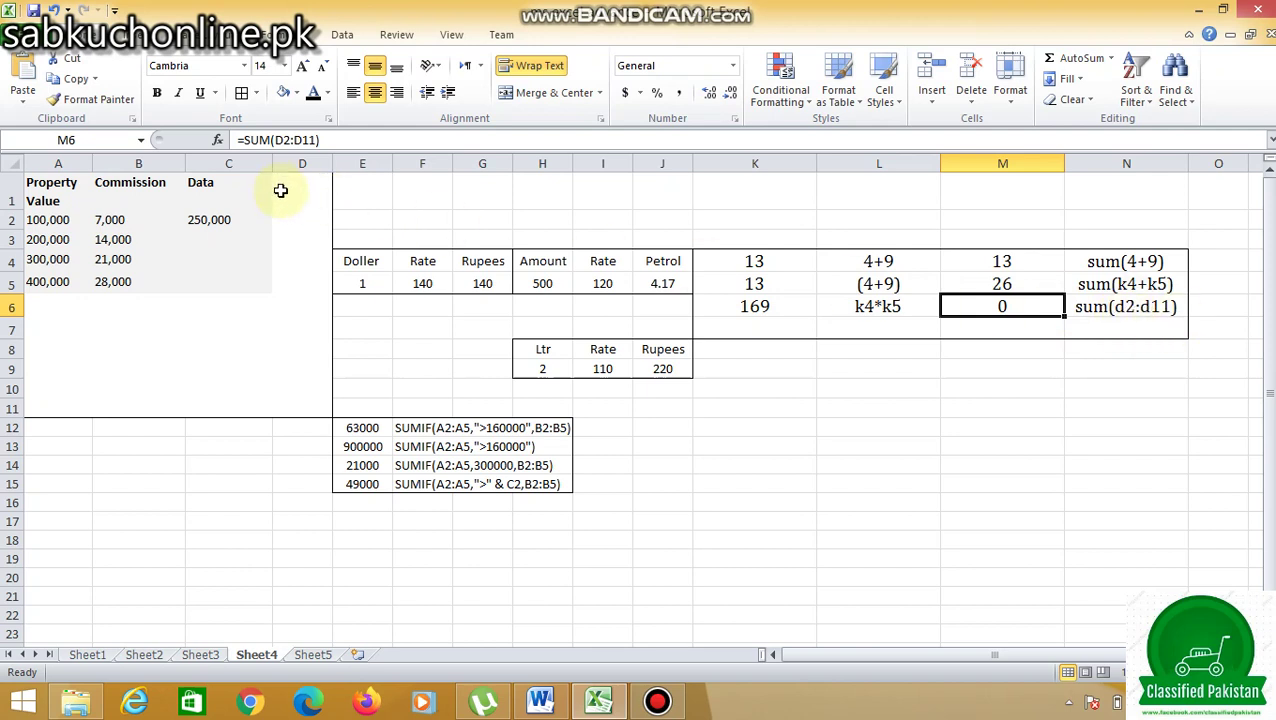
# Enter 10, 40, 20, 20 and 20 down D2:D6 and confirm M6 totals 110.
pyautogui.click(305, 213)
pyautogui.write('1')
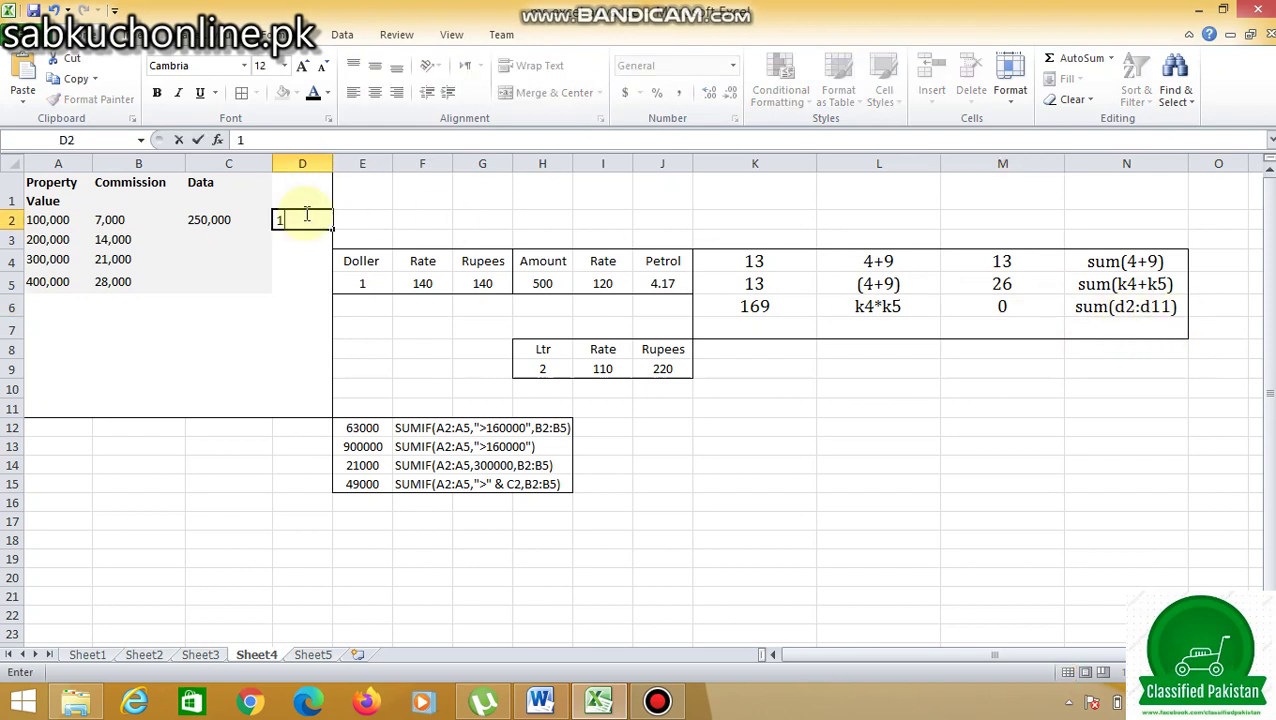
pyautogui.write('0')
pyautogui.press('Return')
pyautogui.write('4')
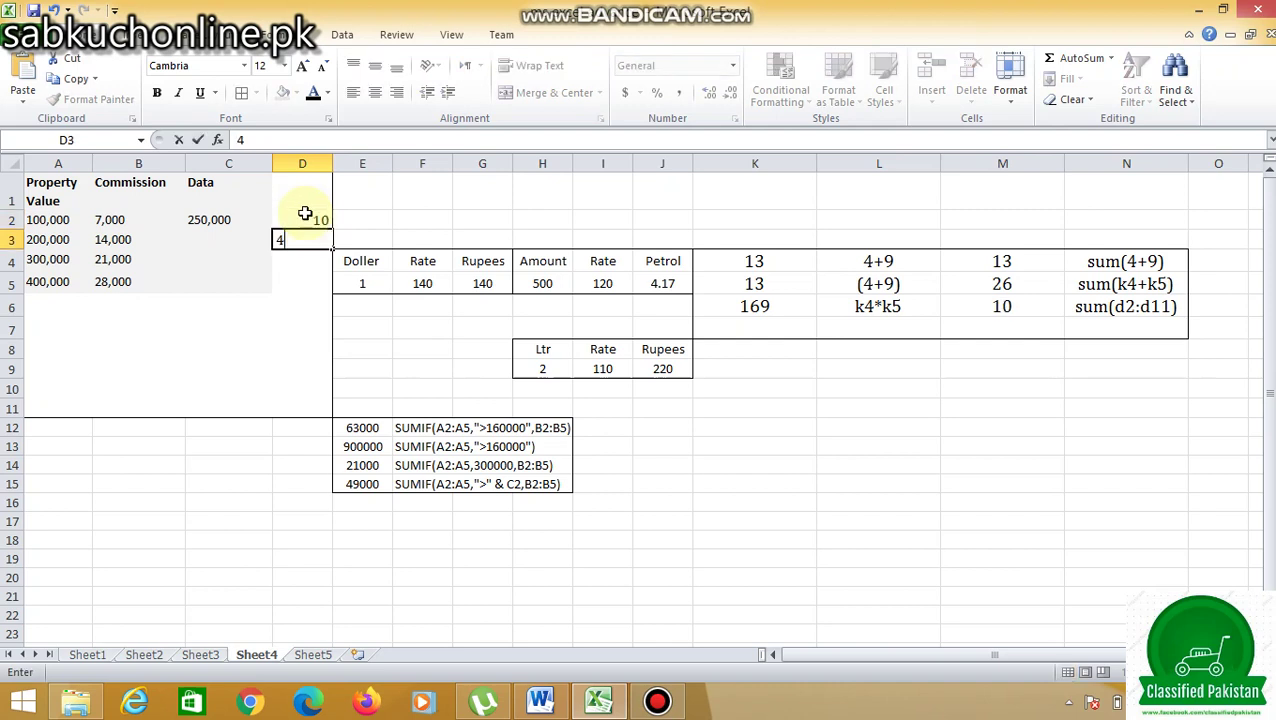
pyautogui.write('0')
pyautogui.press('Return')
pyautogui.write('20')
pyautogui.press('Return')
pyautogui.write('20')
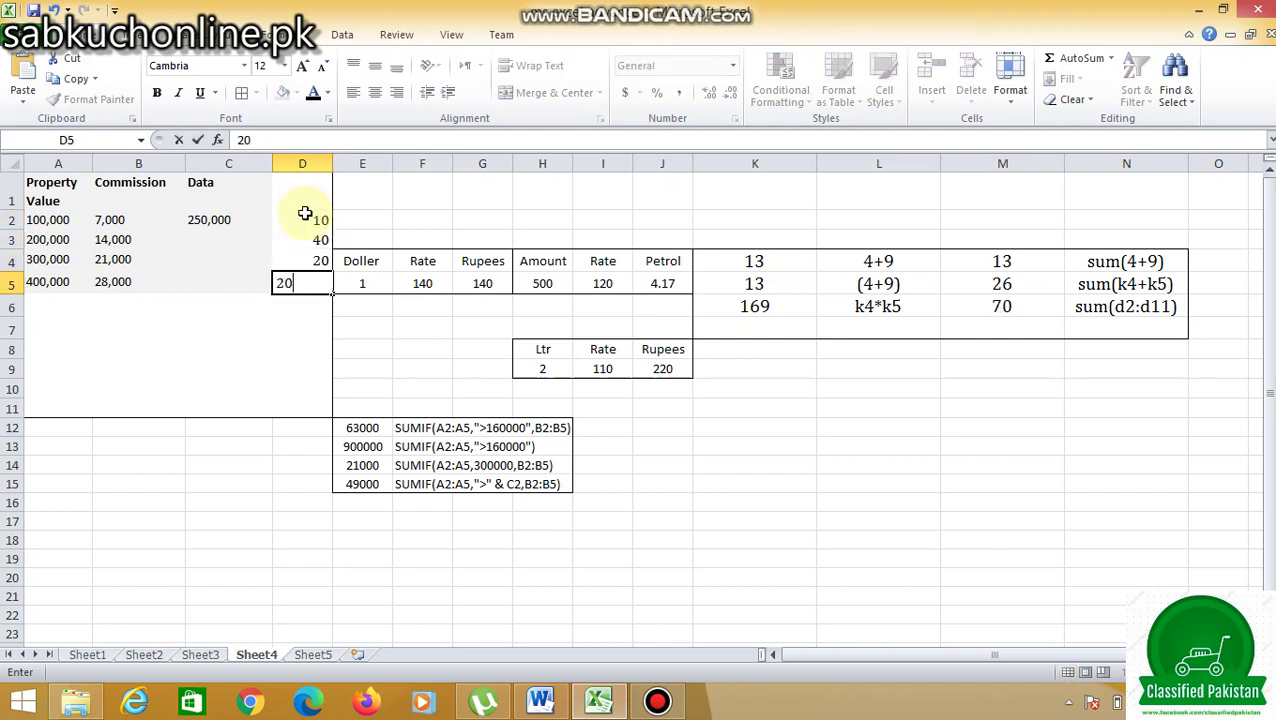
pyautogui.press('Return')
pyautogui.write('20')
pyautogui.press('Return')
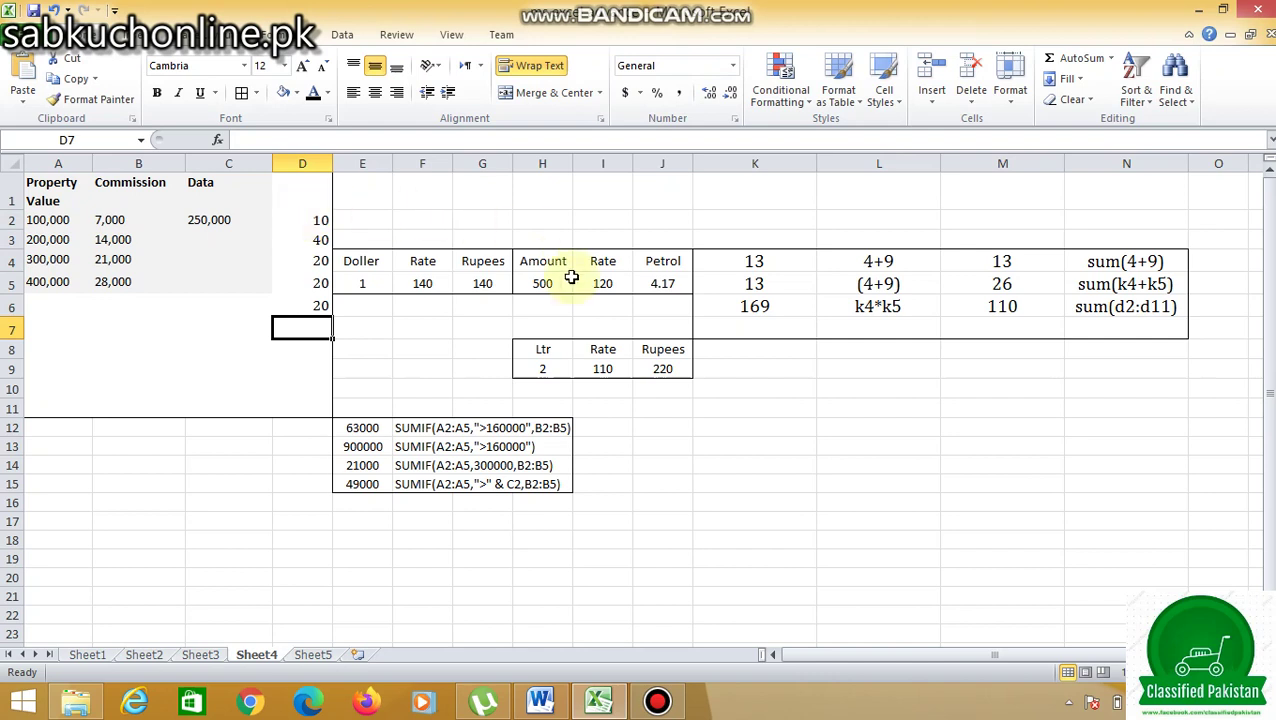
pyautogui.click(995, 306)
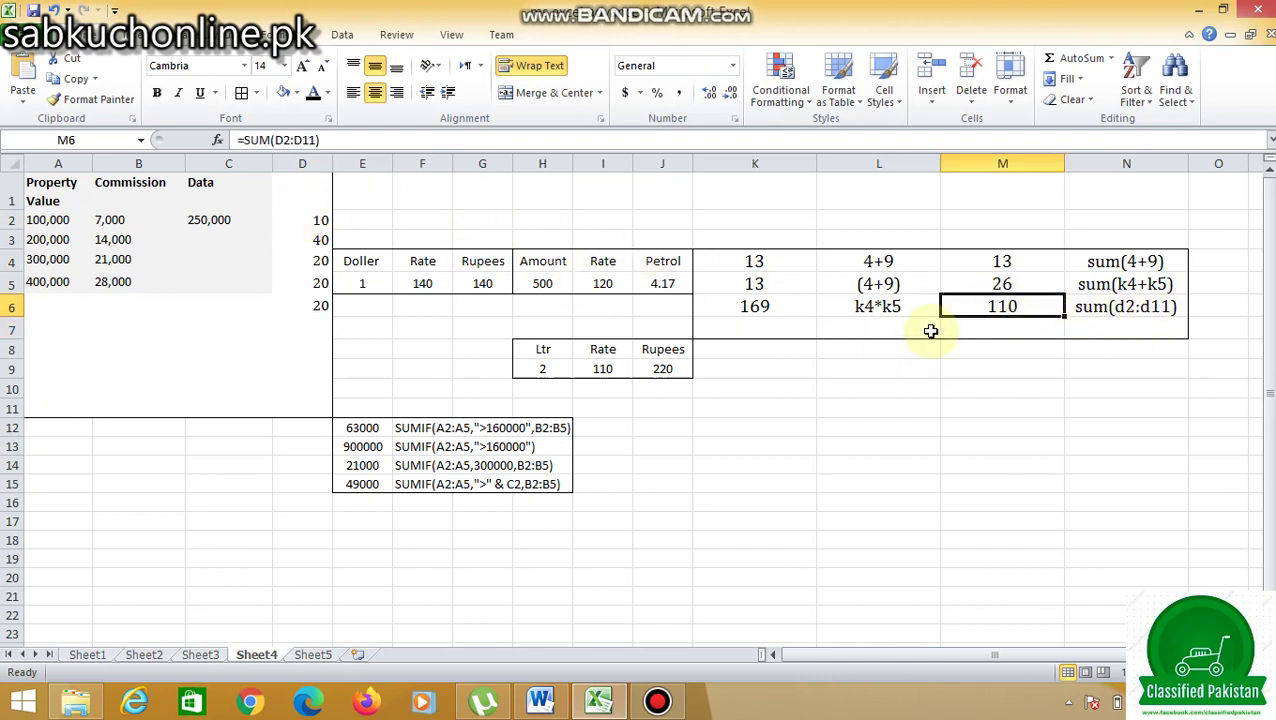
pyautogui.click(523, 348)
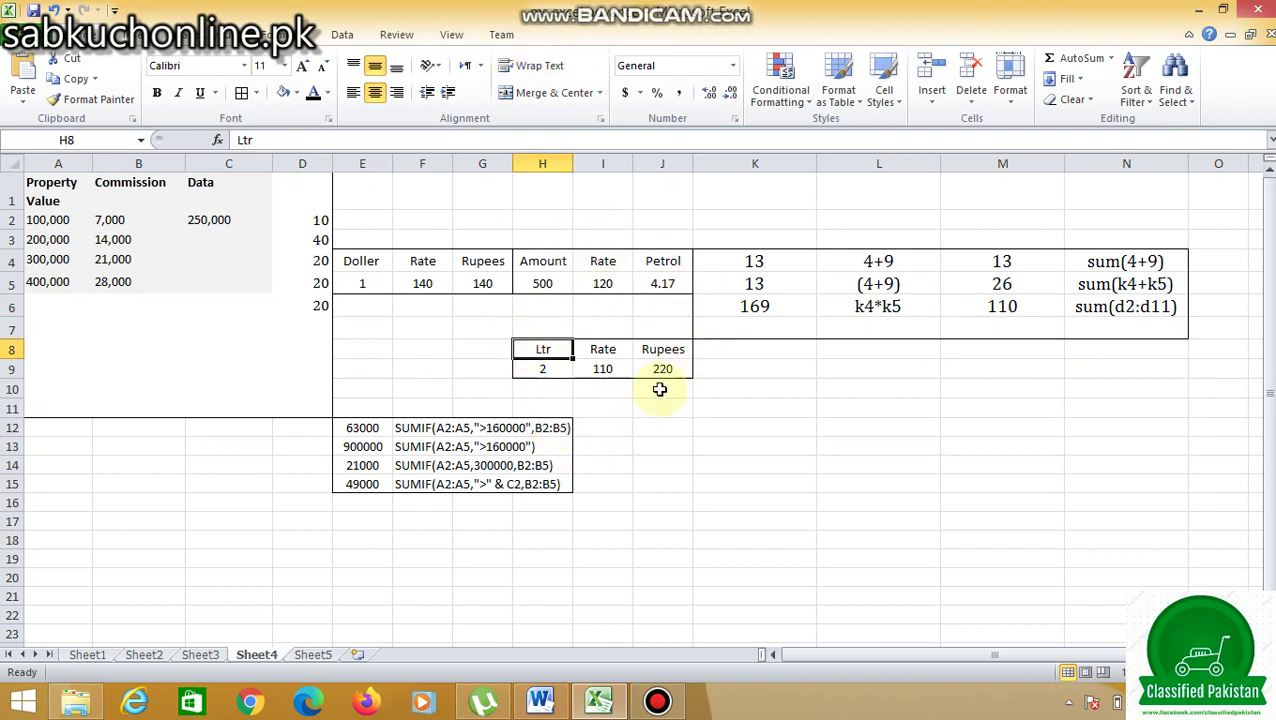
# Try litre values 1 and then 2 in H9 of the fuel table.
pyautogui.click(553, 286)
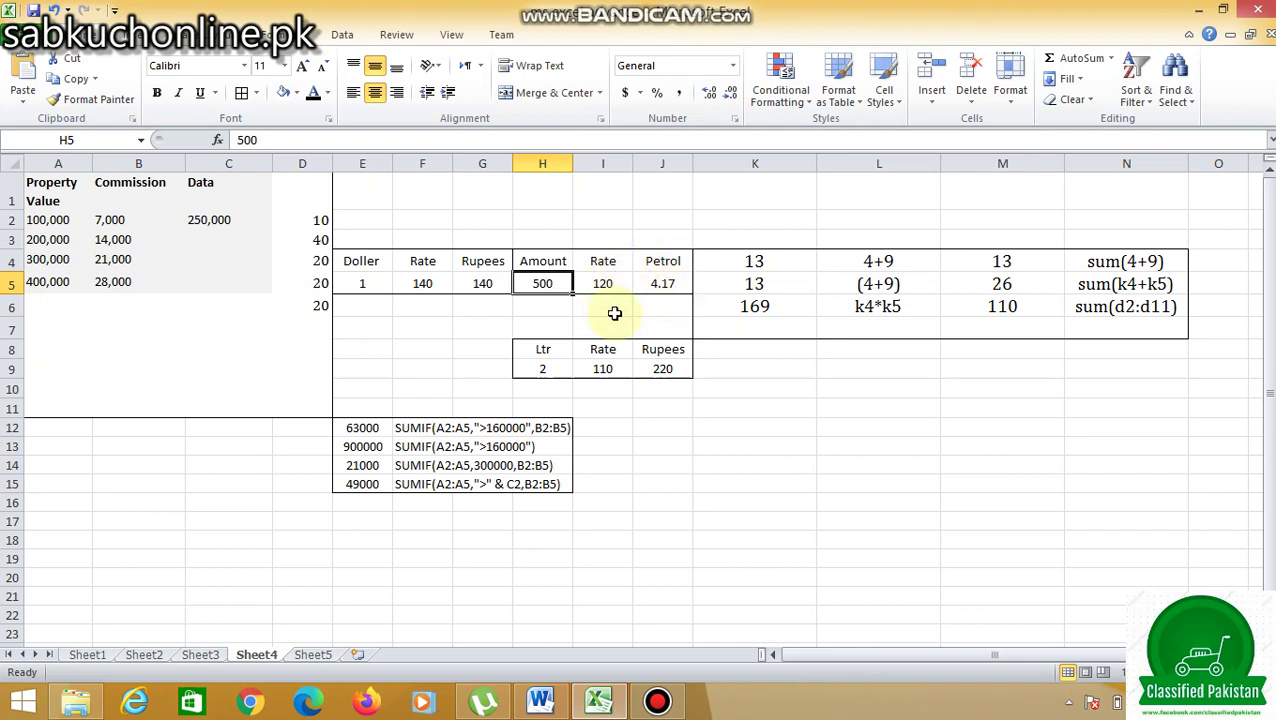
pyautogui.click(556, 371)
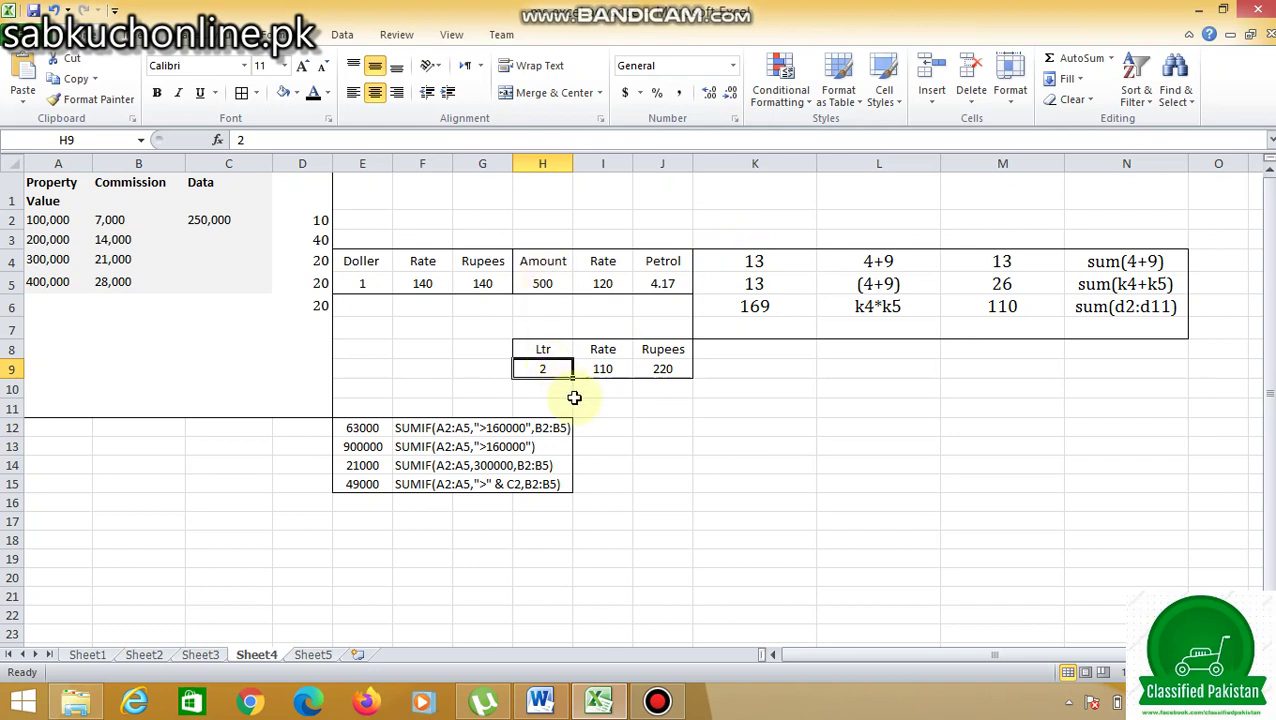
pyautogui.write('1')
pyautogui.press('Return')
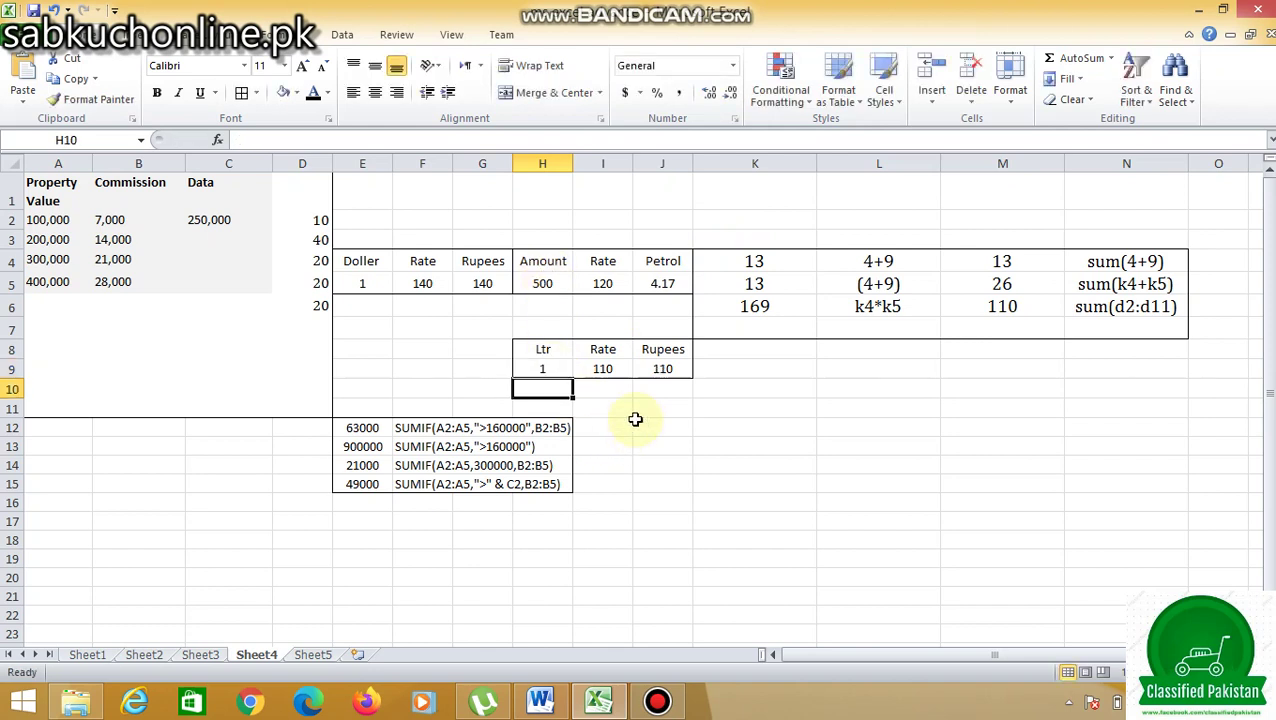
pyautogui.click(543, 368)
pyautogui.write('2')
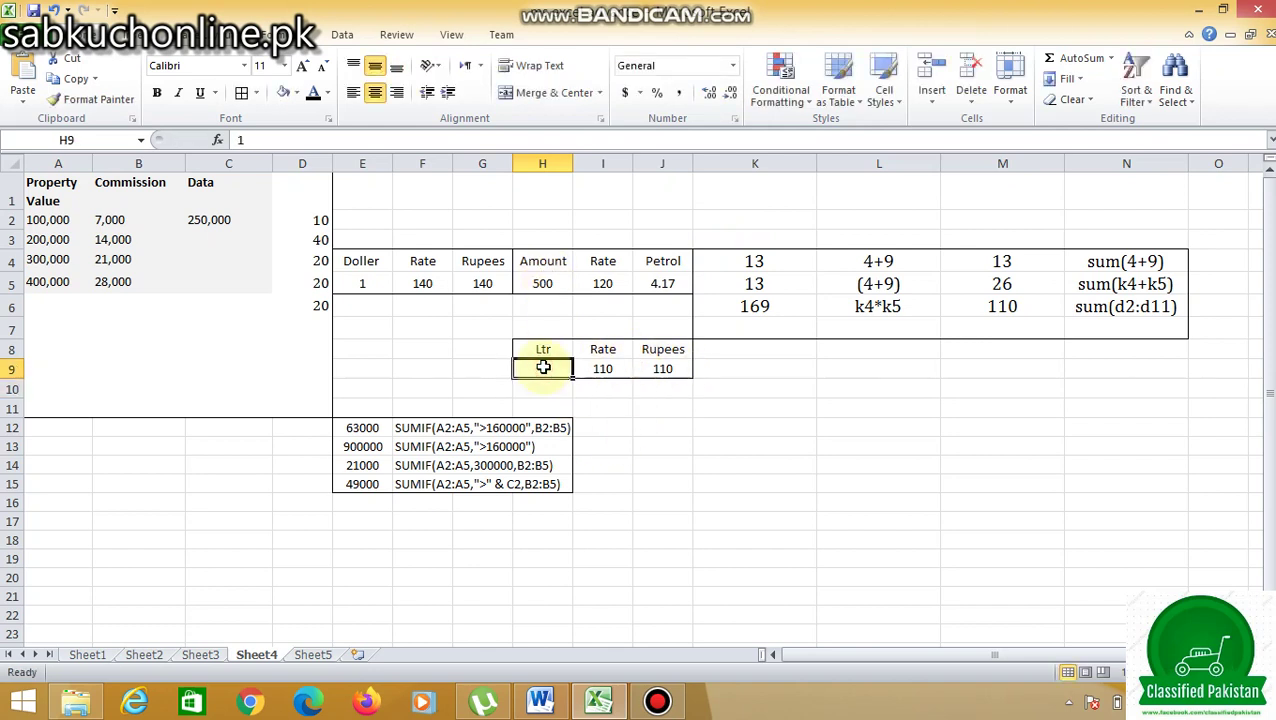
pyautogui.press('Return')
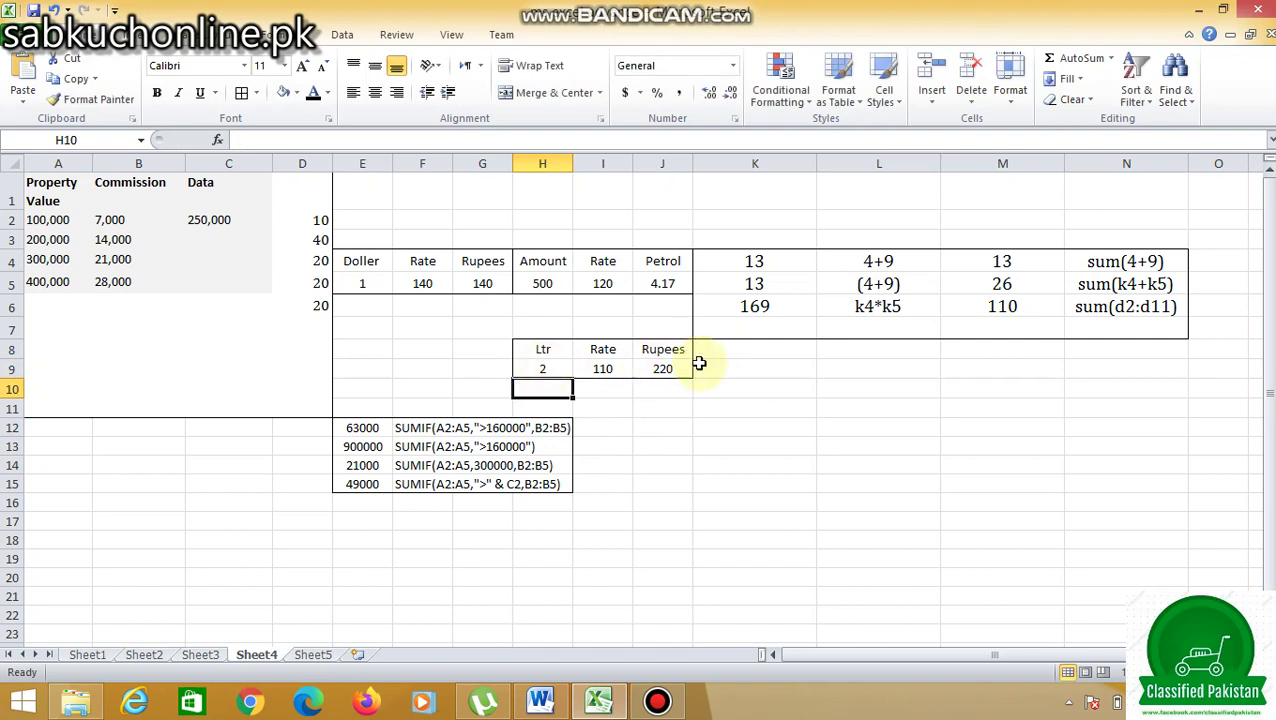
# Set the petrol rate in I9 to 120, then 100, and check J9's =H9*I9 gives 200.
pyautogui.click(601, 367)
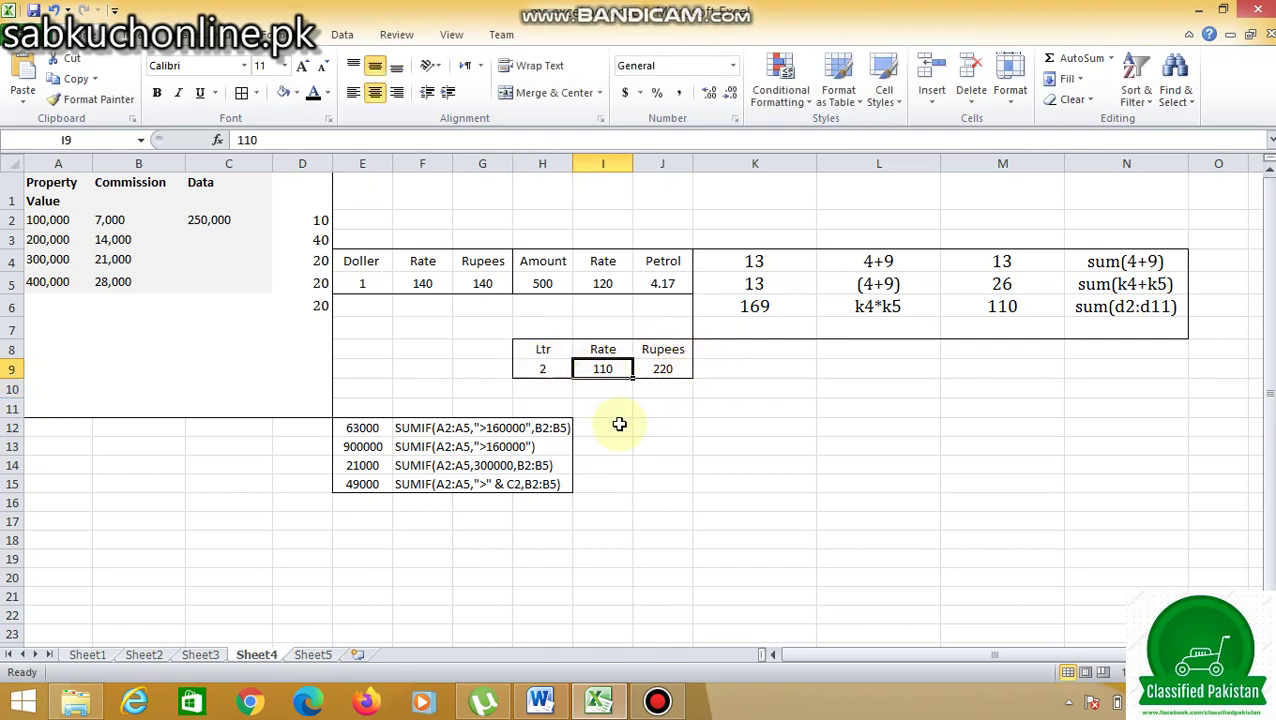
pyautogui.write('120')
pyautogui.press('Return')
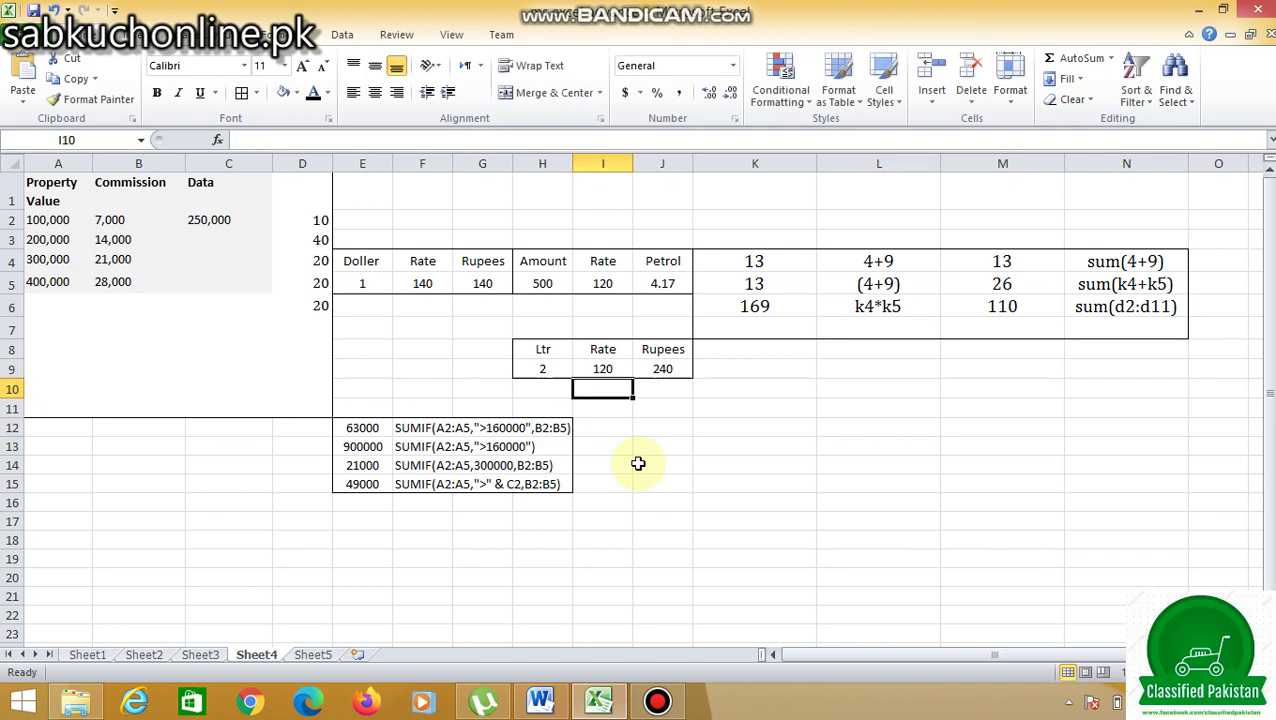
pyautogui.click(615, 367)
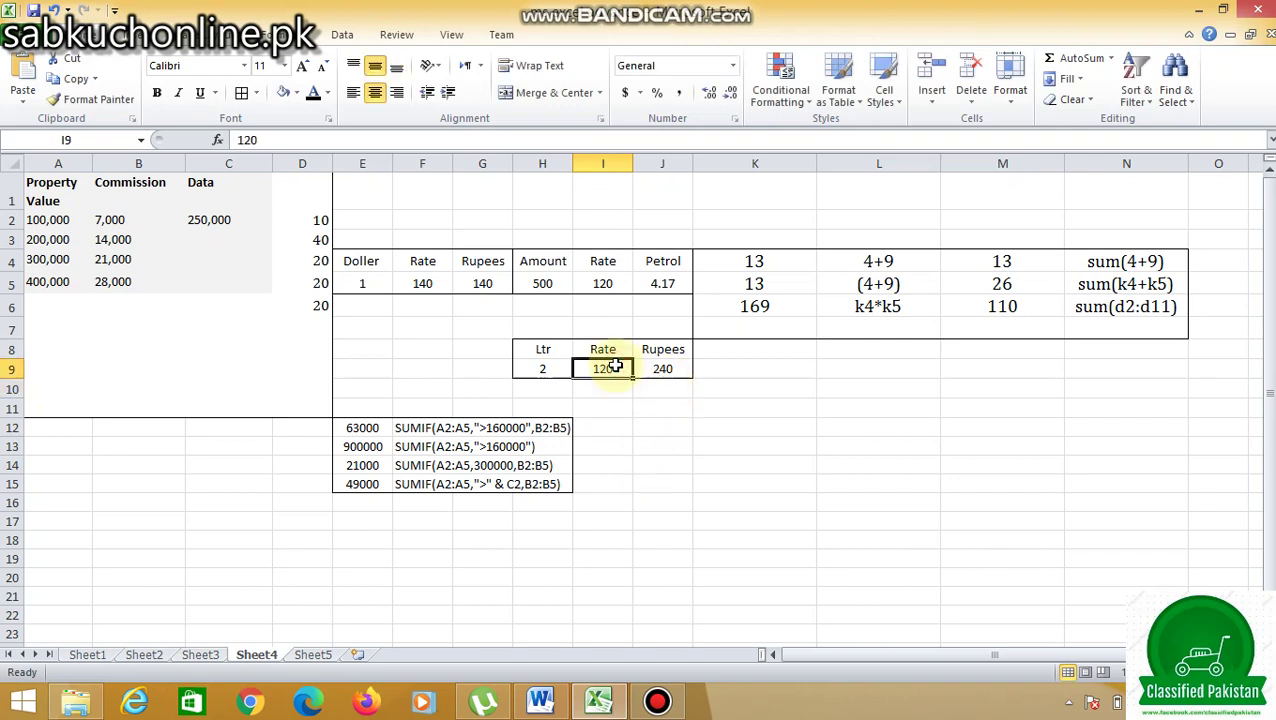
pyautogui.write('100')
pyautogui.press('Return')
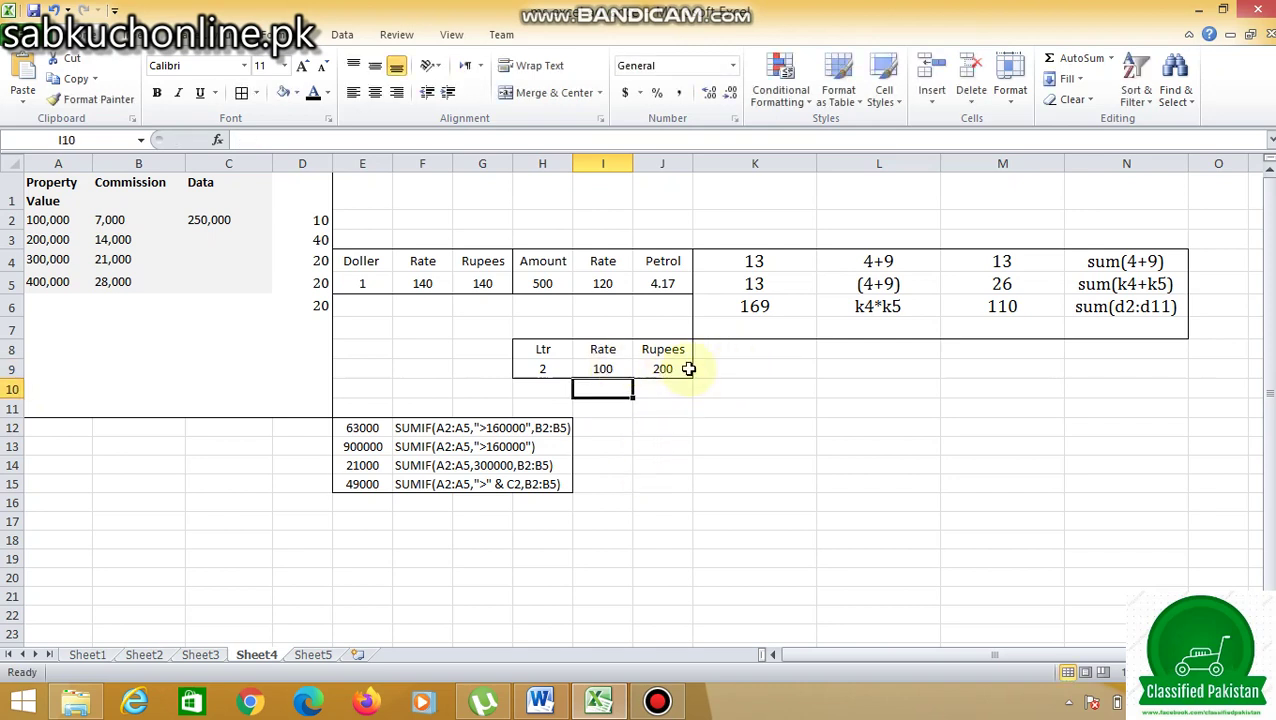
pyautogui.click(662, 368)
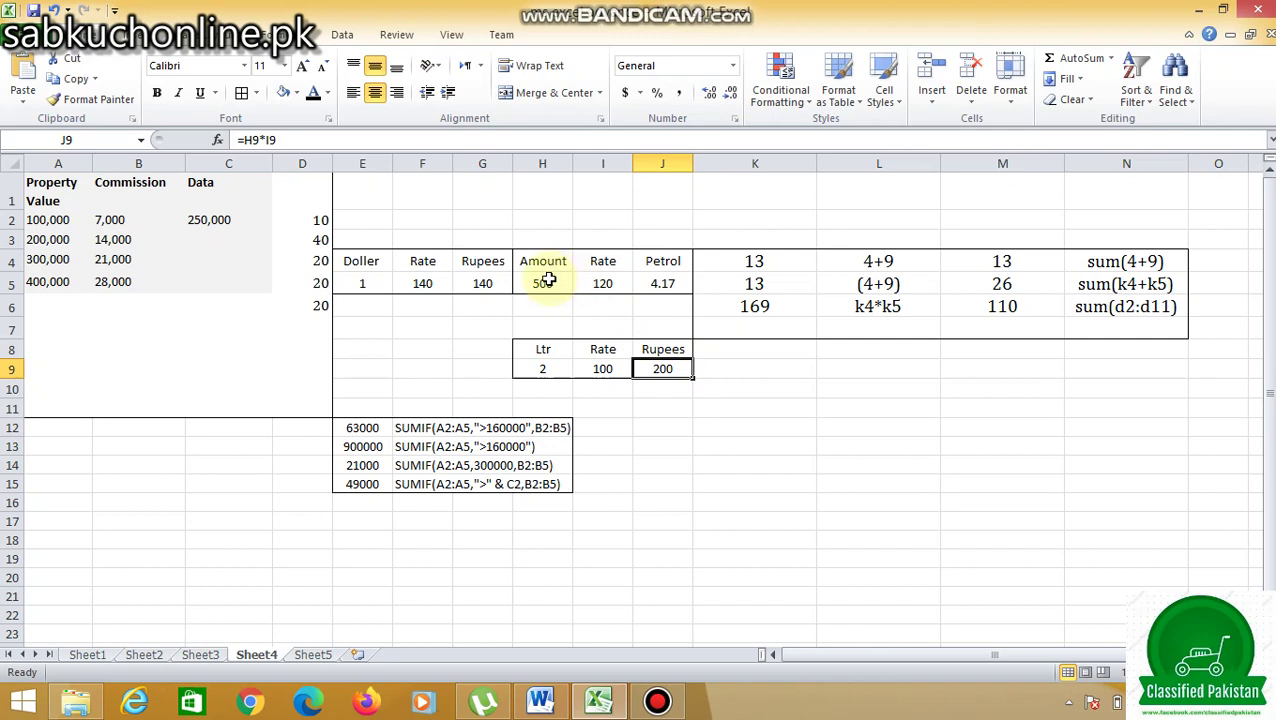
pyautogui.click(669, 285)
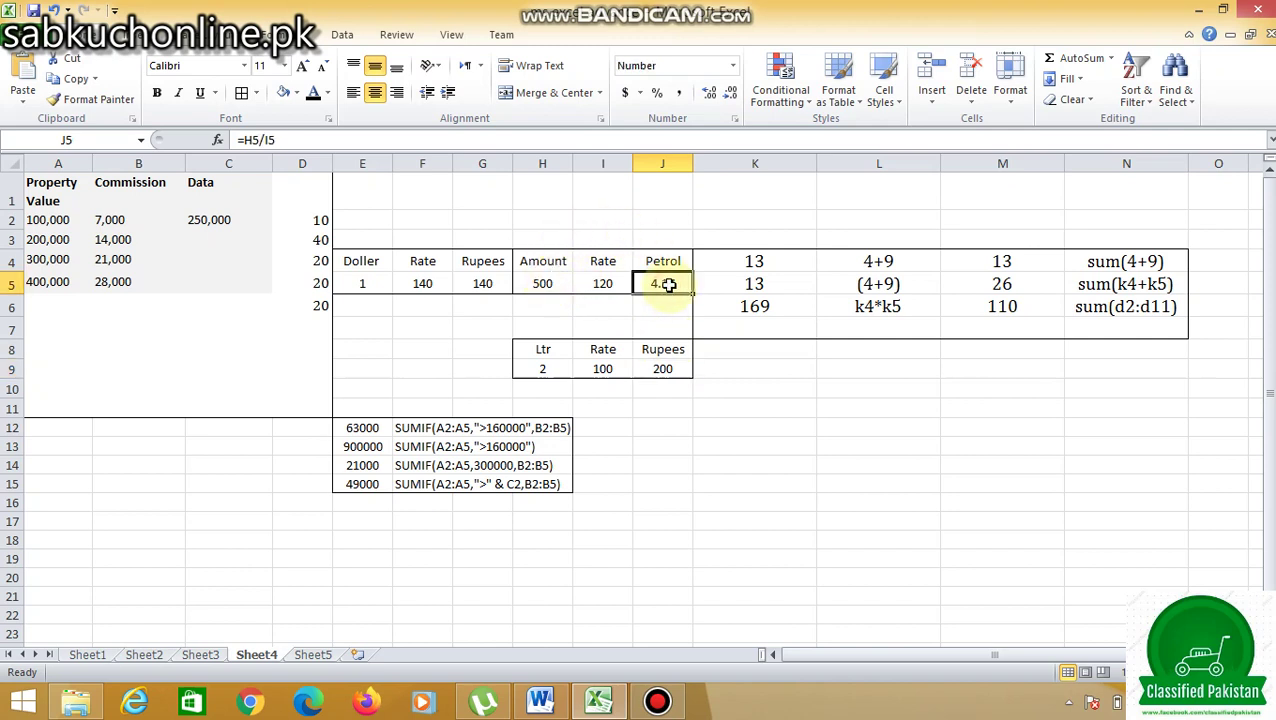
pyautogui.click(680, 368)
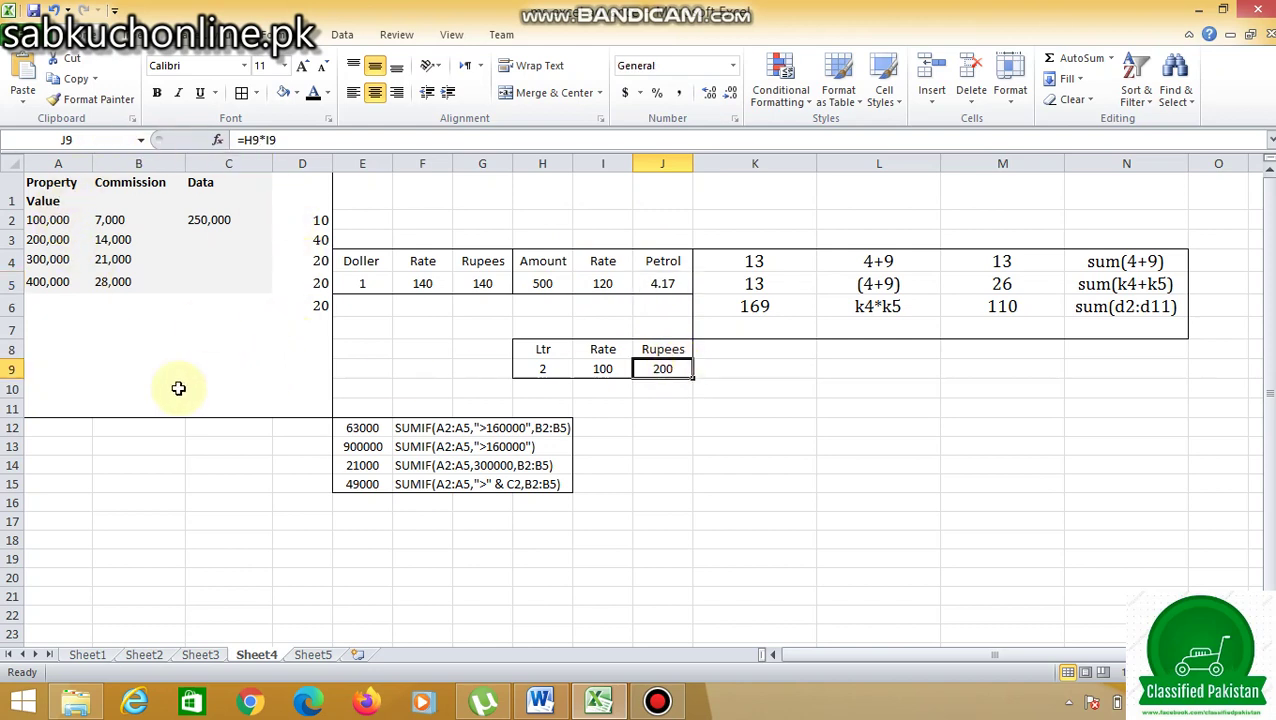
pyautogui.click(366, 430)
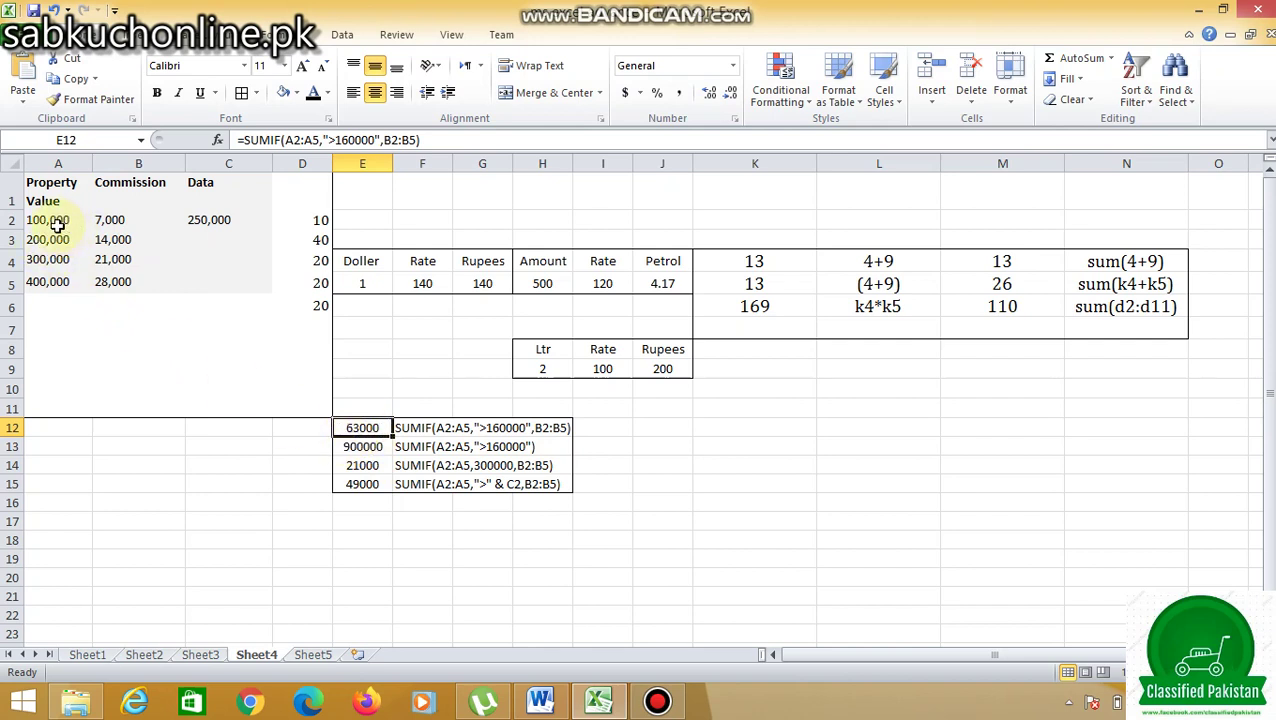
pyautogui.click(57, 226)
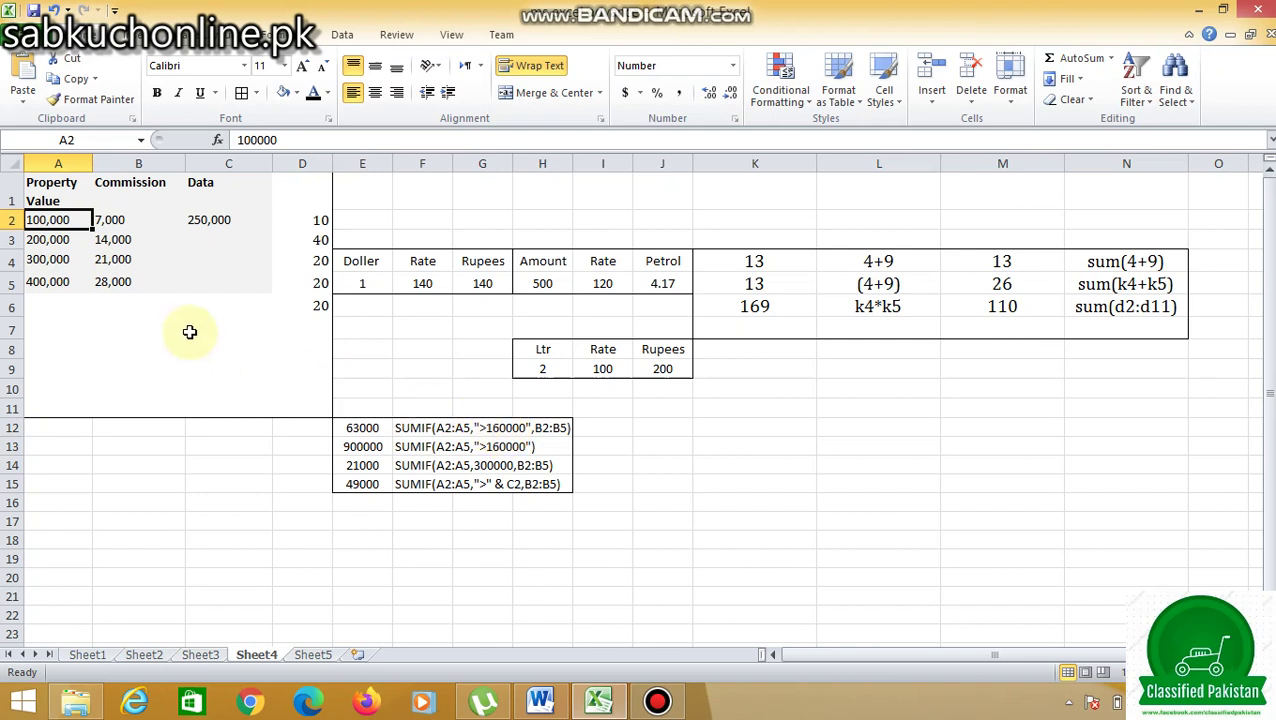
pyautogui.click(52, 239)
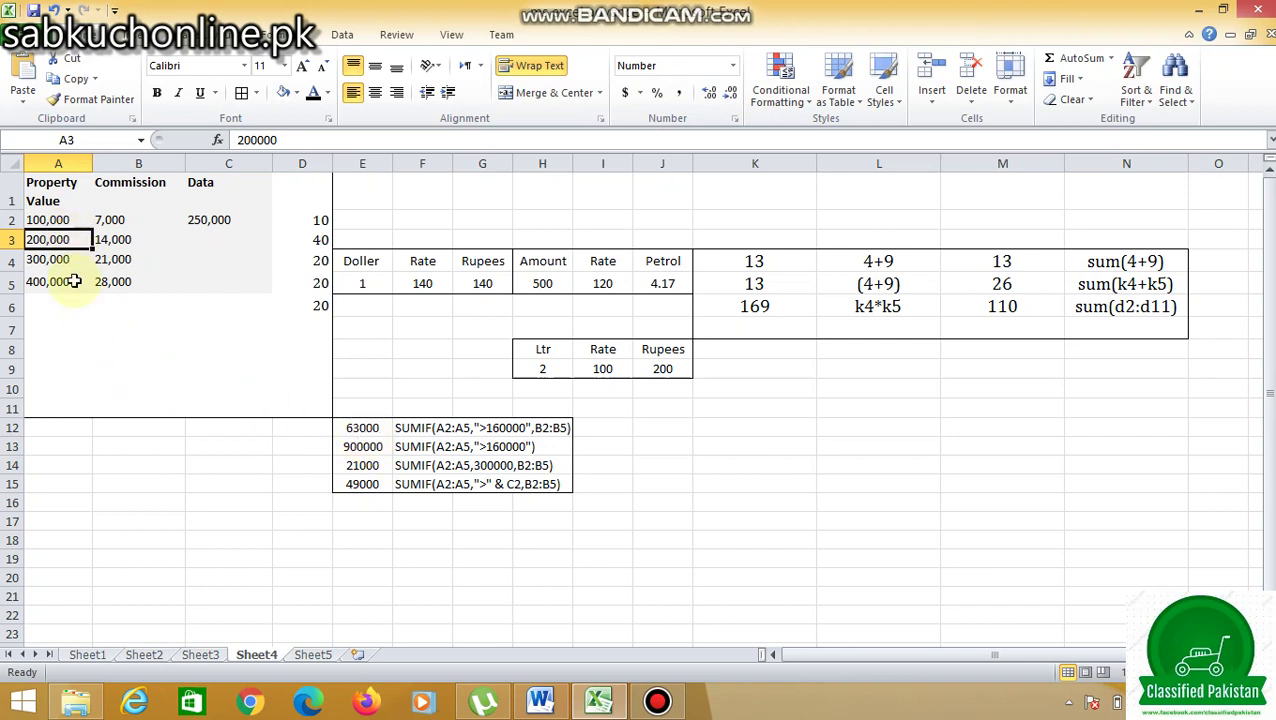
pyautogui.write('50')
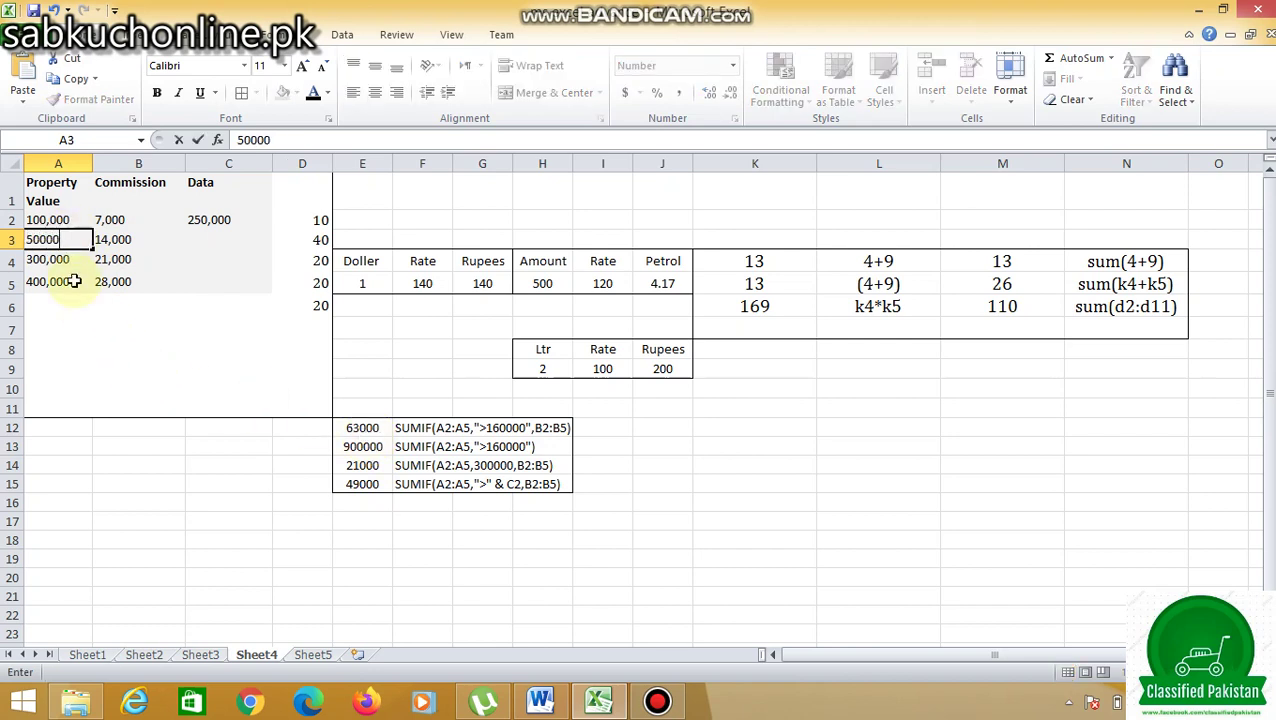
pyautogui.press('Return')
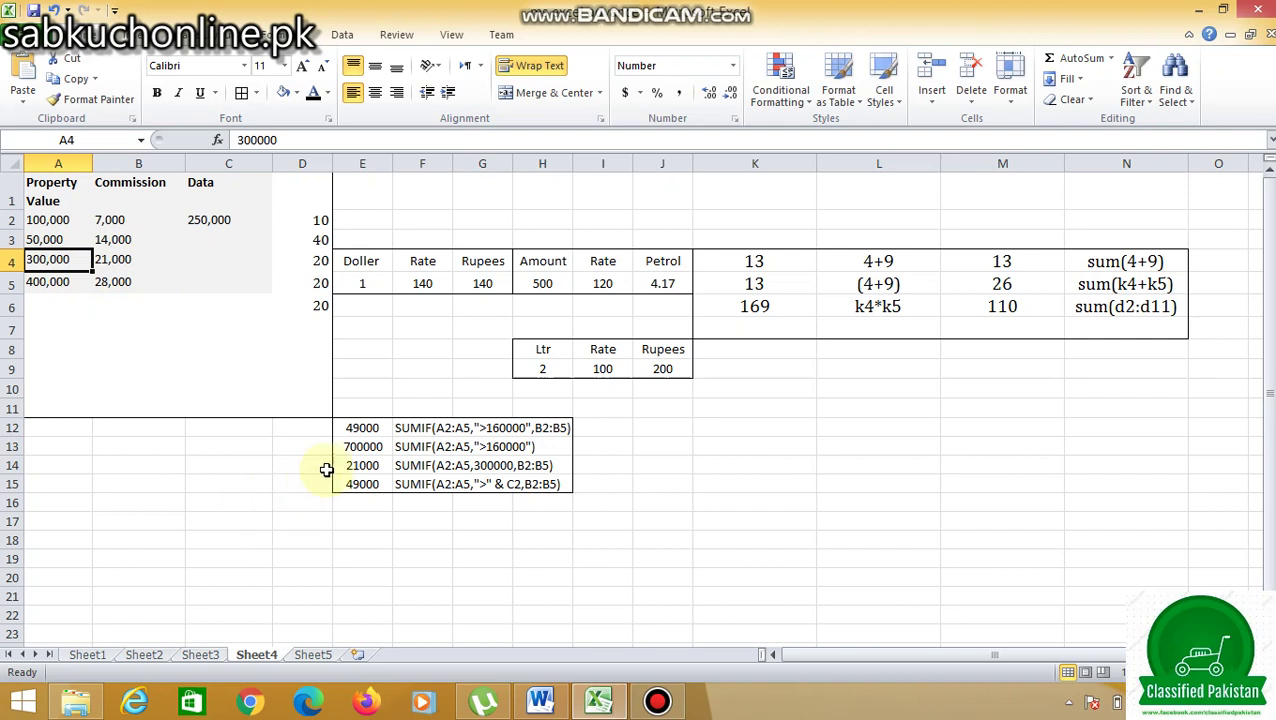
pyautogui.click(41, 241)
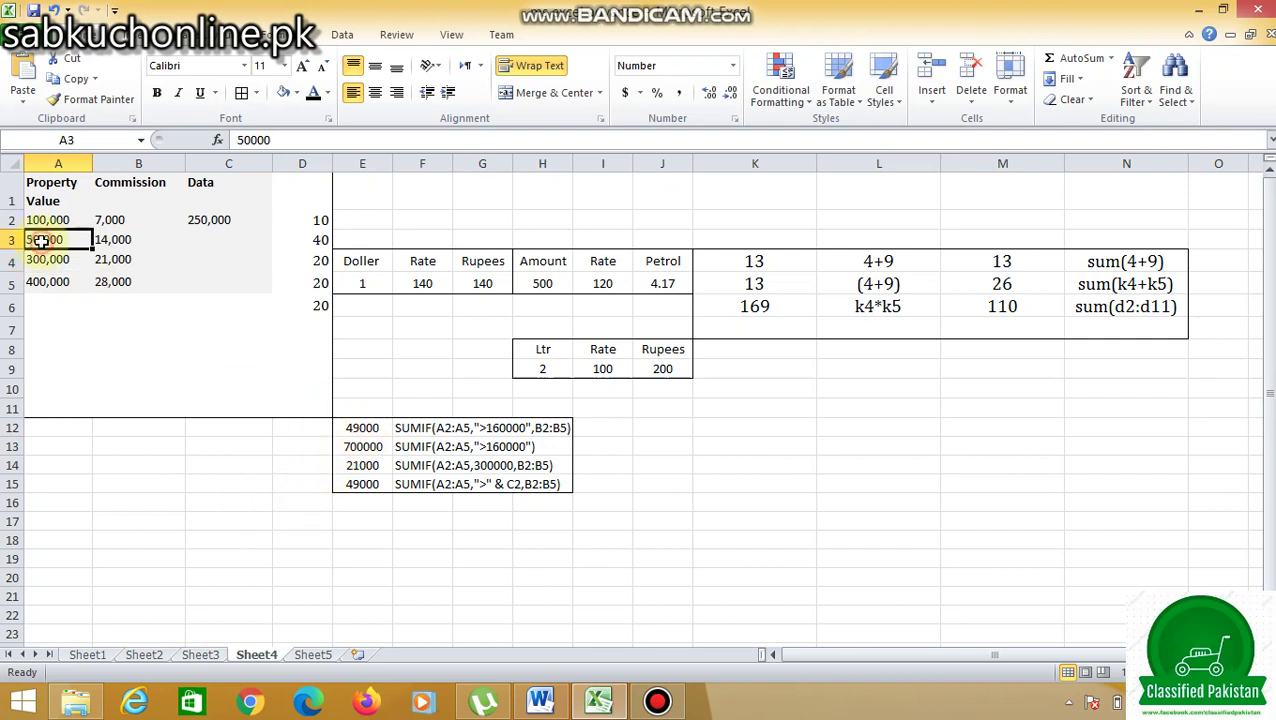
pyautogui.write('2')
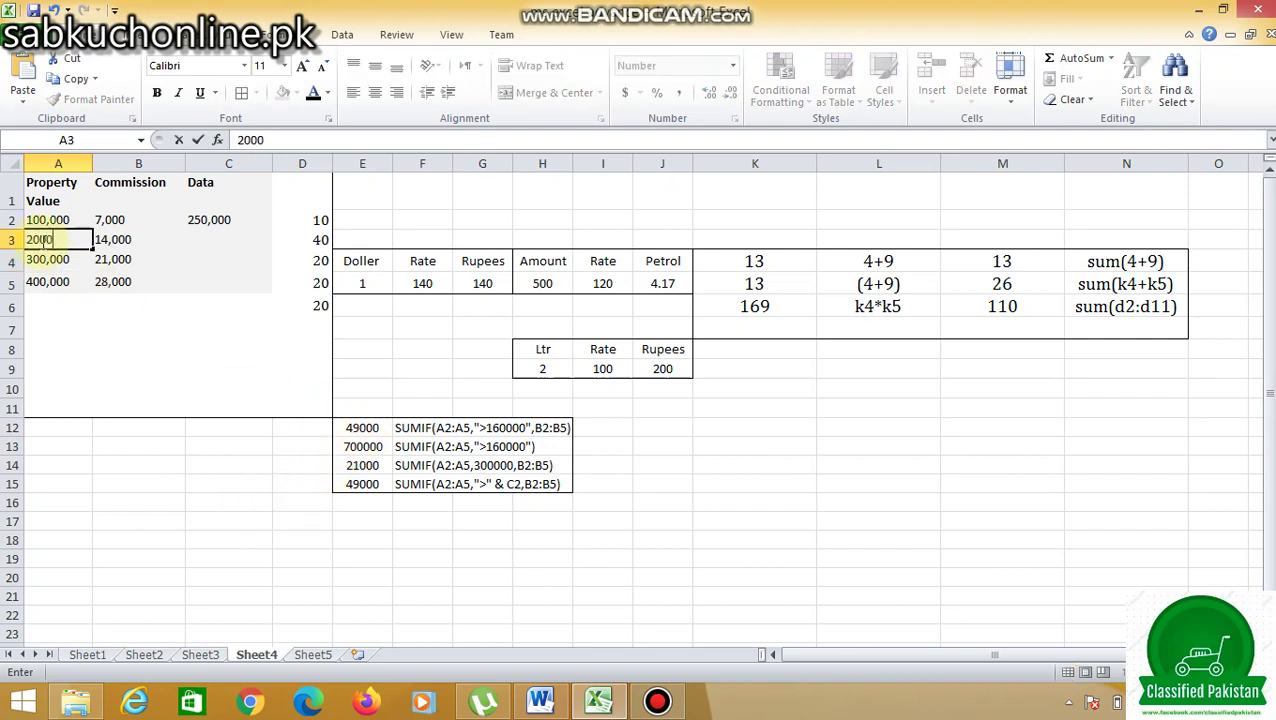
pyautogui.press('Return')
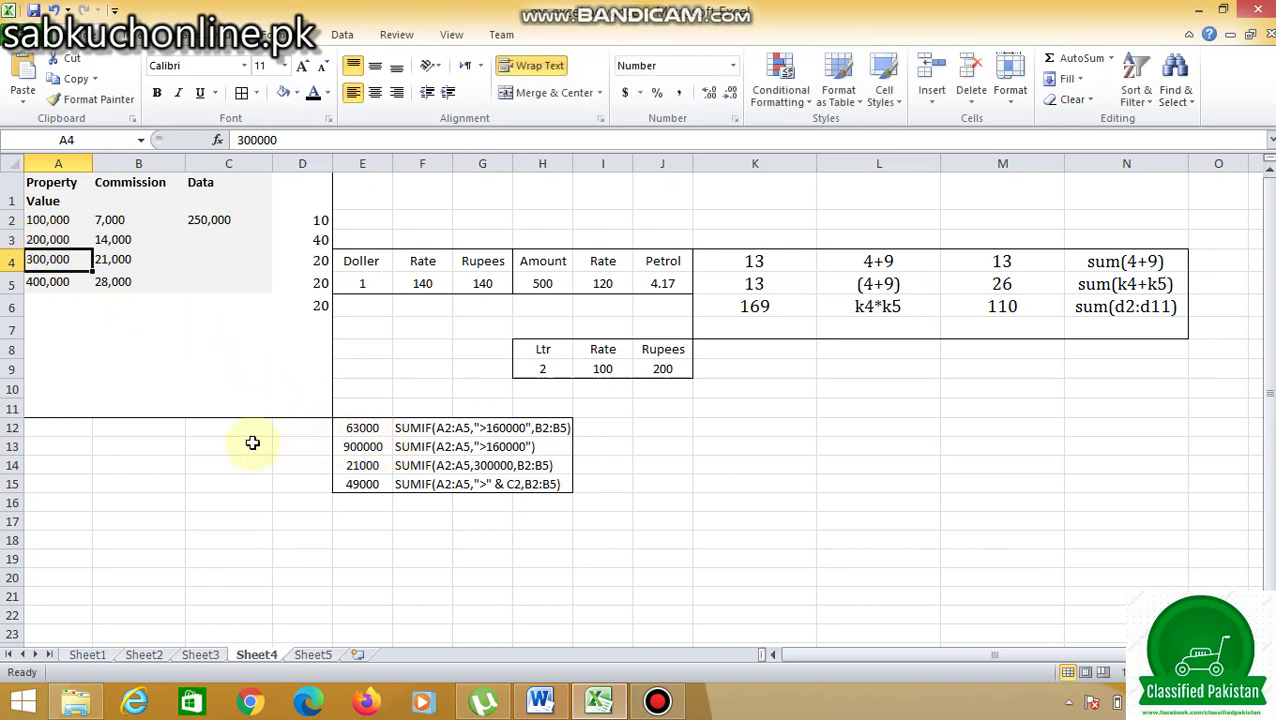
pyautogui.click(365, 450)
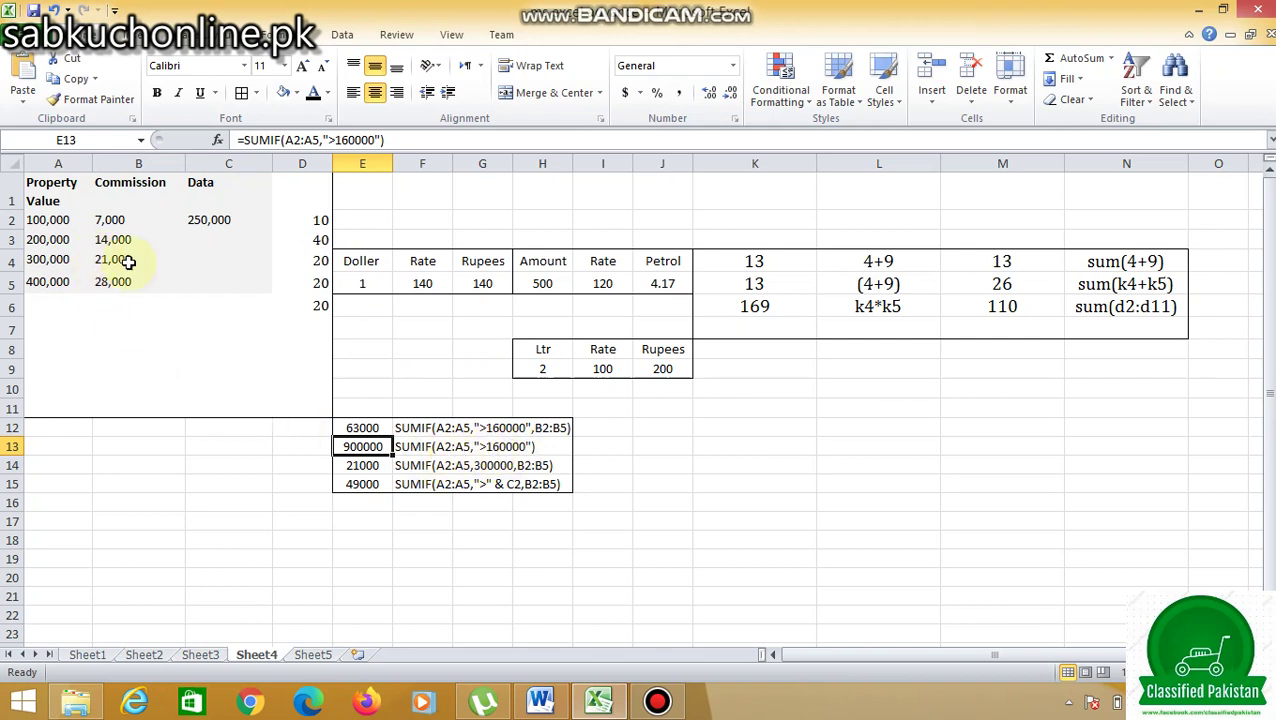
pyautogui.click(50, 232)
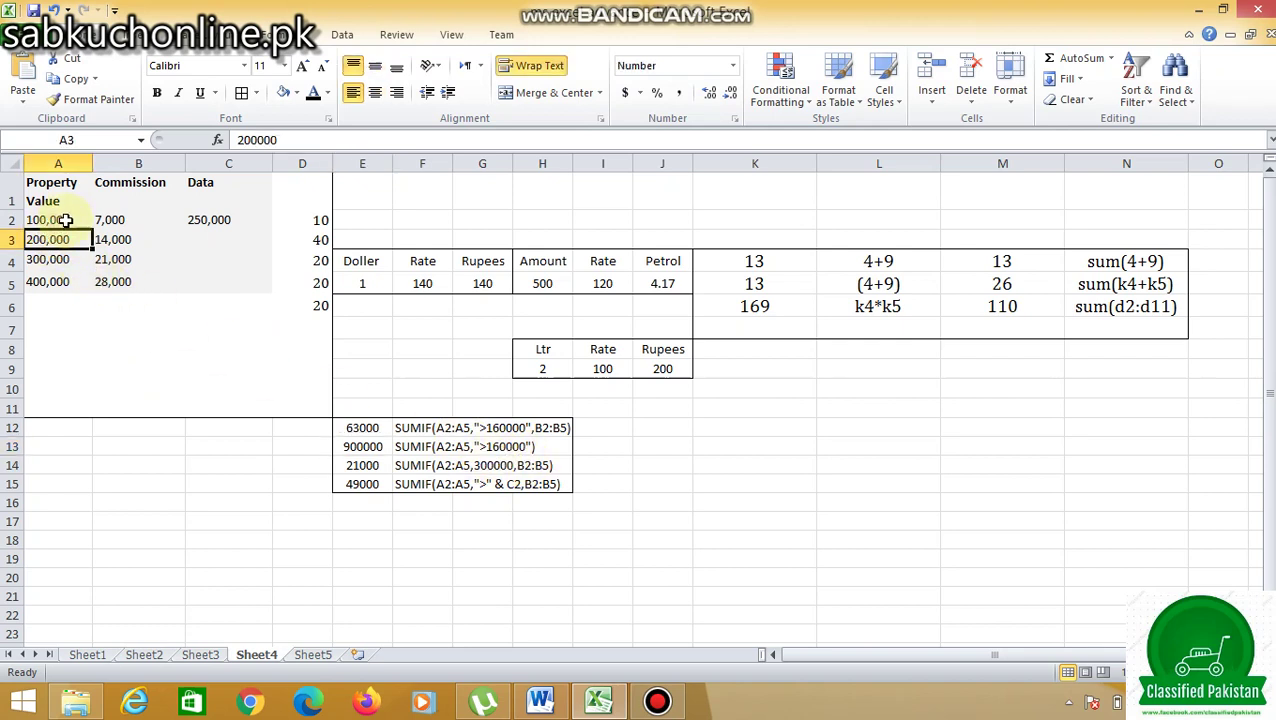
pyautogui.click(62, 205)
pyautogui.click(54, 219)
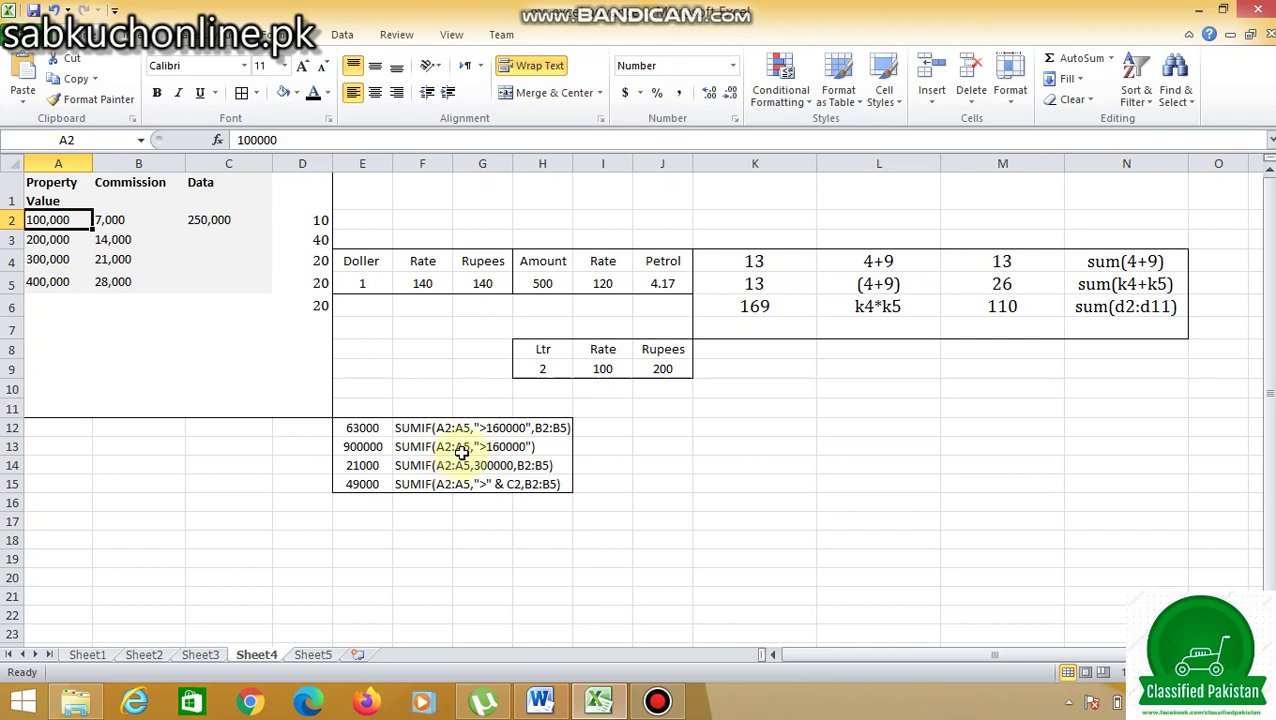
pyautogui.click(370, 467)
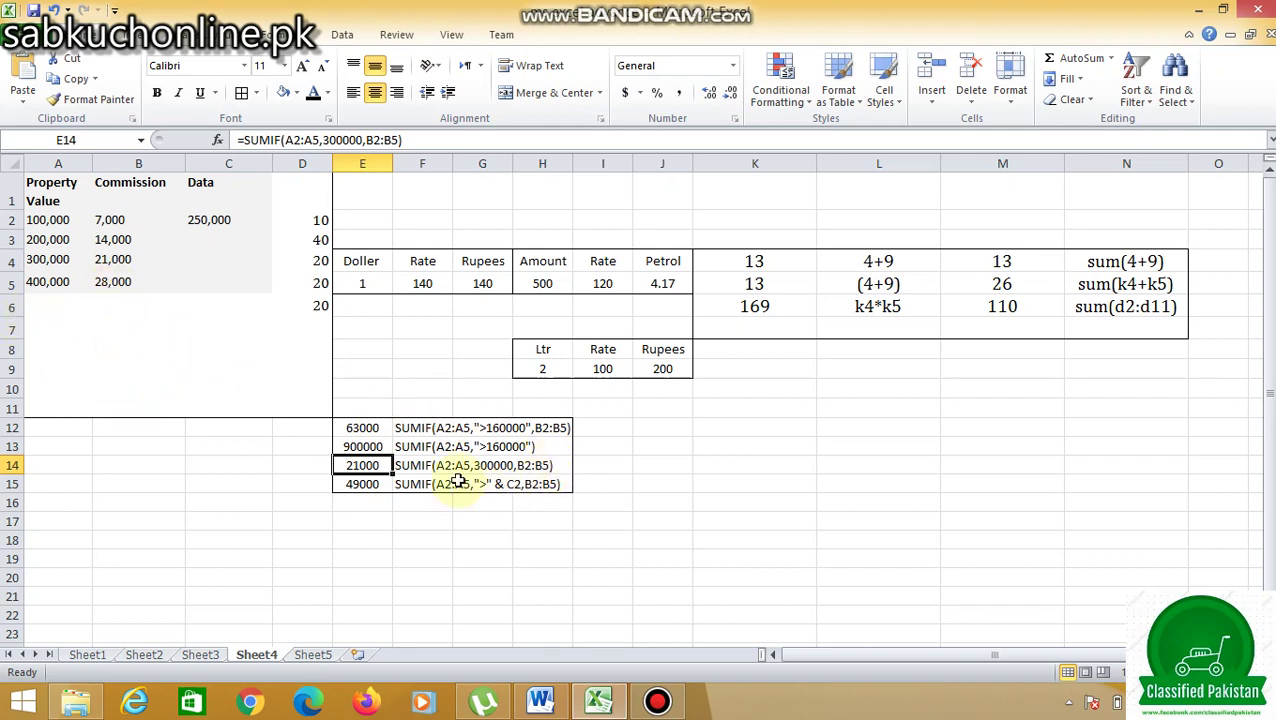
# Enter 170,000 in A5, then 35,500,000, raising E13's SUMIF total to 36000000.
pyautogui.click(46, 284)
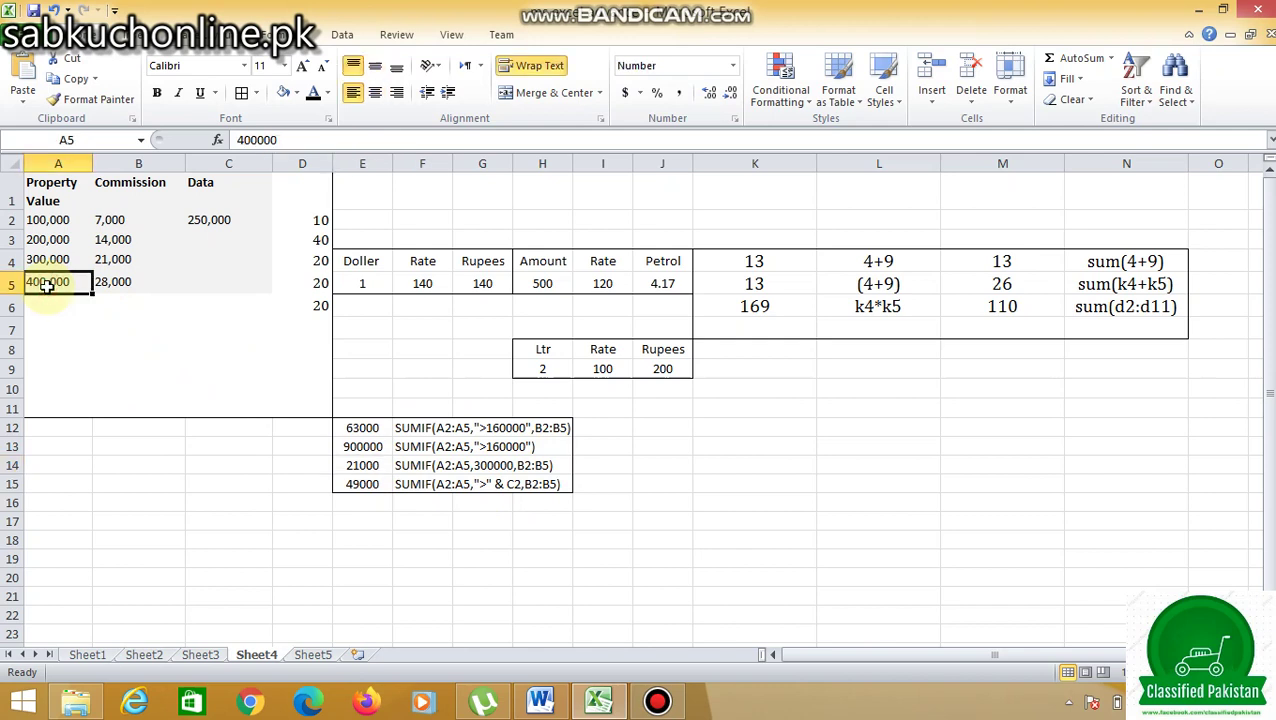
pyautogui.write('170000')
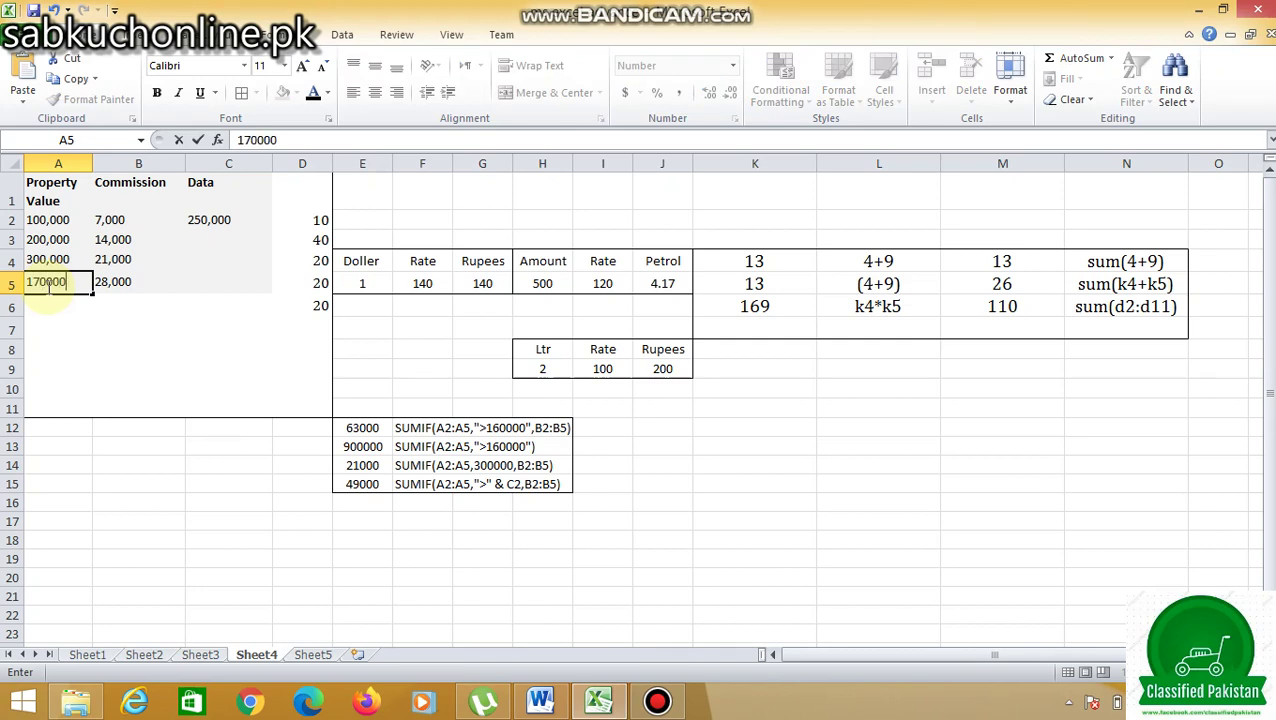
pyautogui.press('Return')
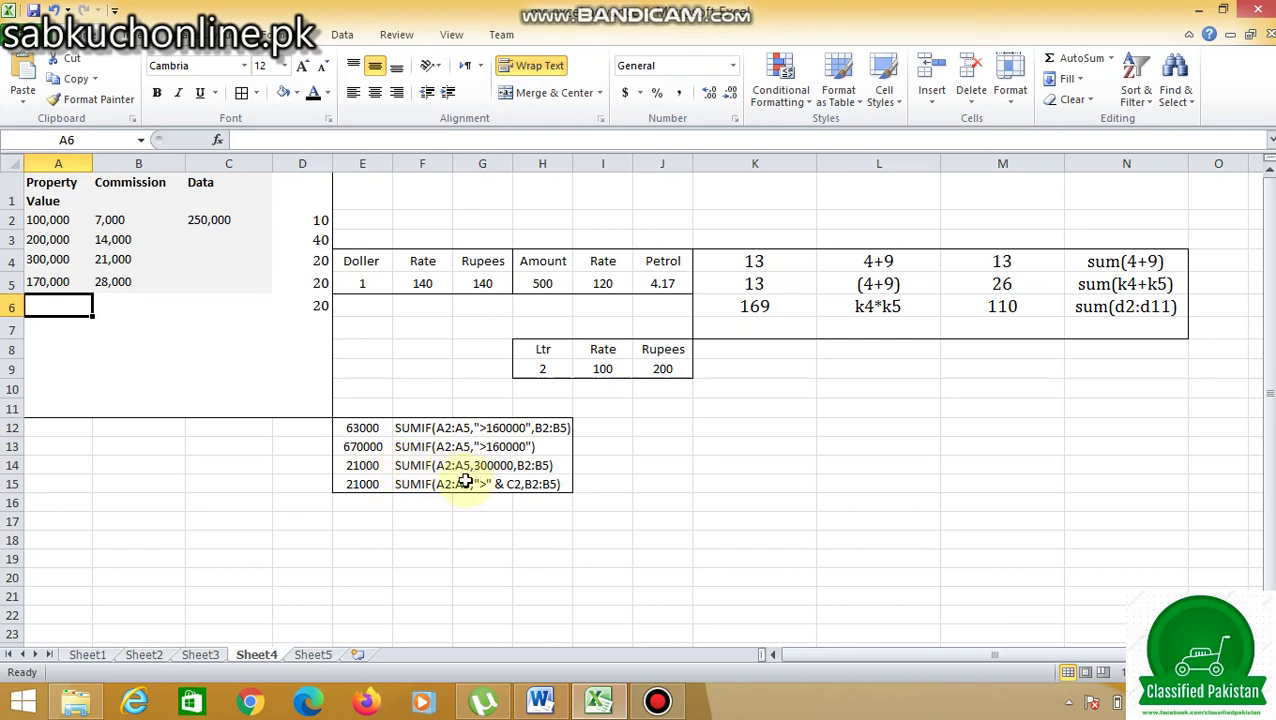
pyautogui.click(33, 281)
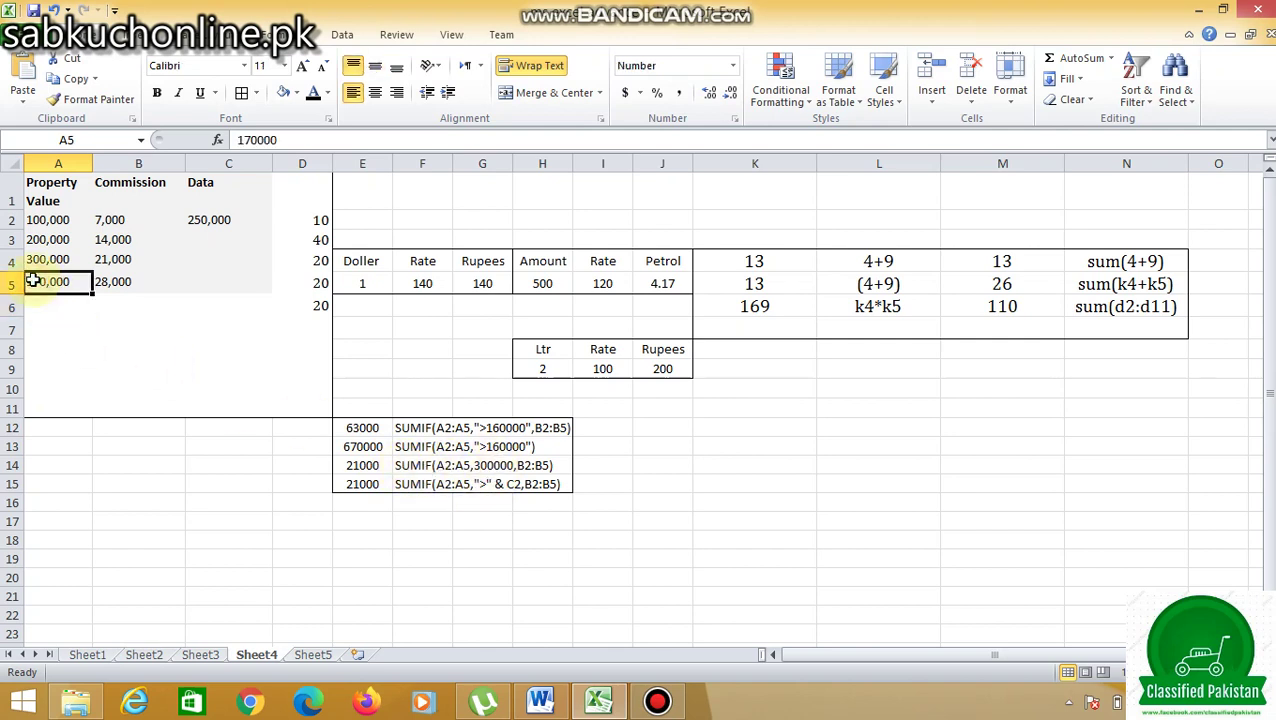
pyautogui.write('355')
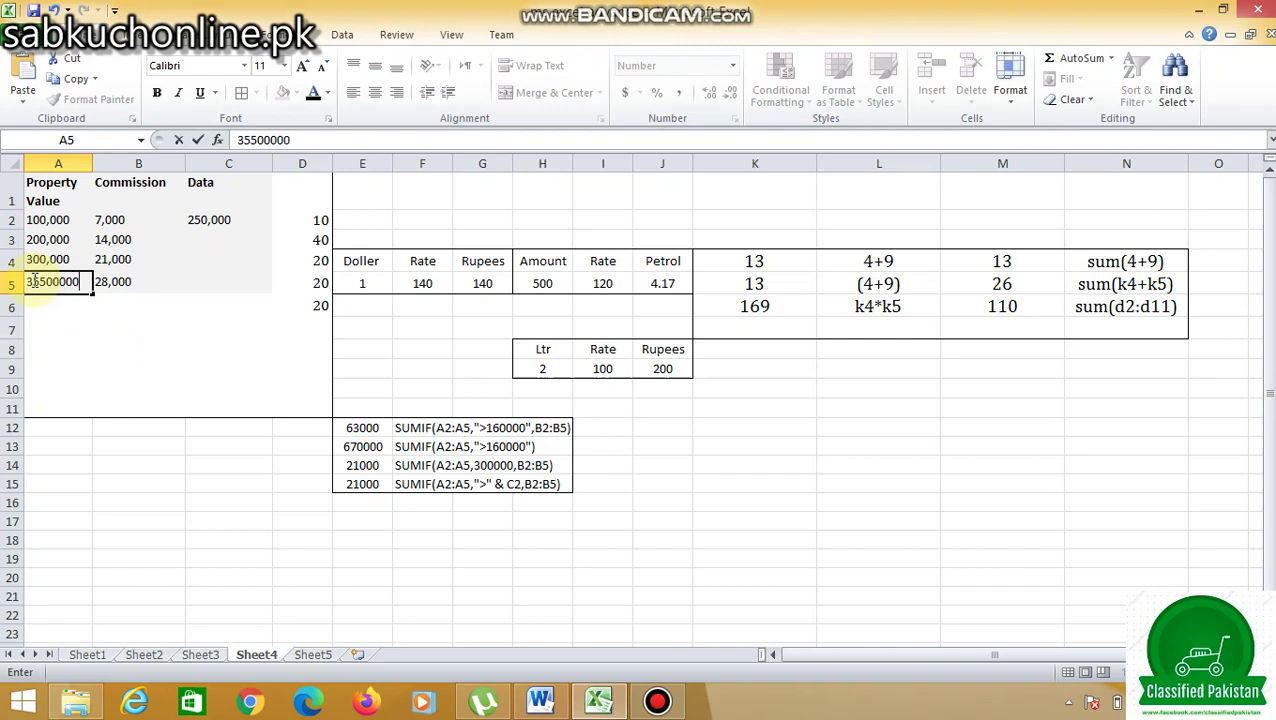
pyautogui.press('Return')
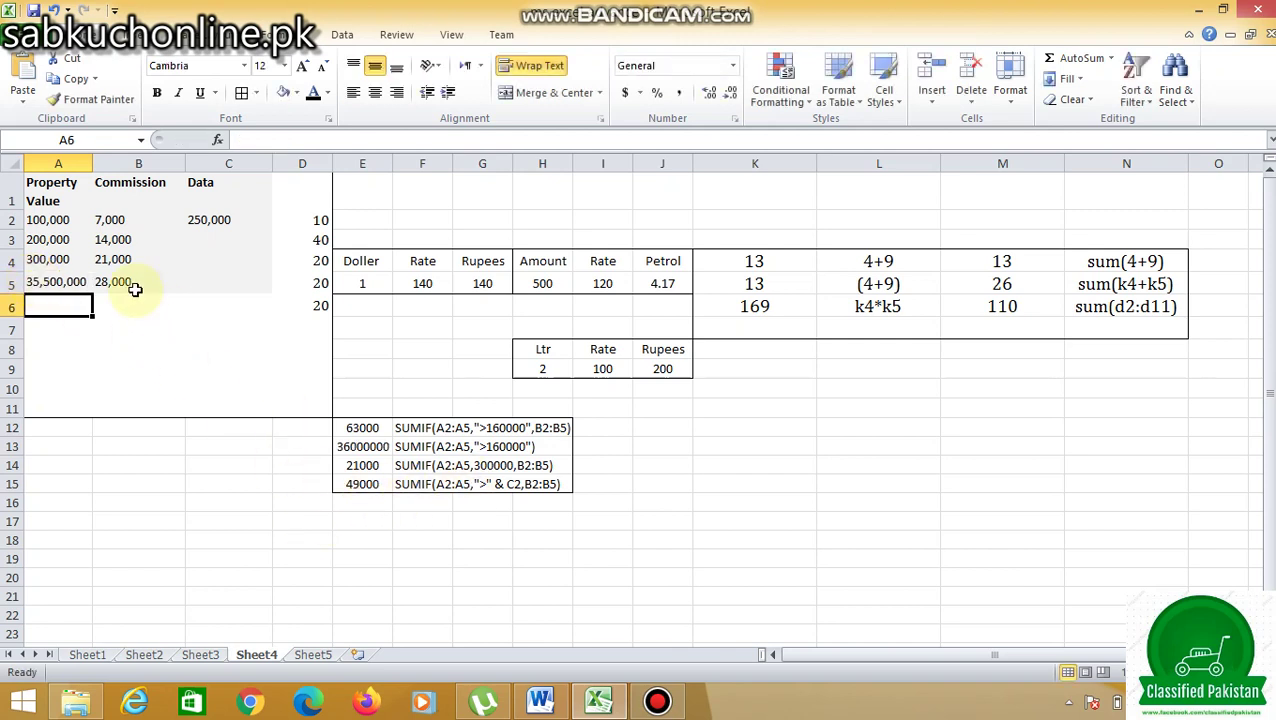
# Review A5 and B5's 28,000 commission, then set A5 to 300,000 so E13 shows 800000.
pyautogui.click(58, 282)
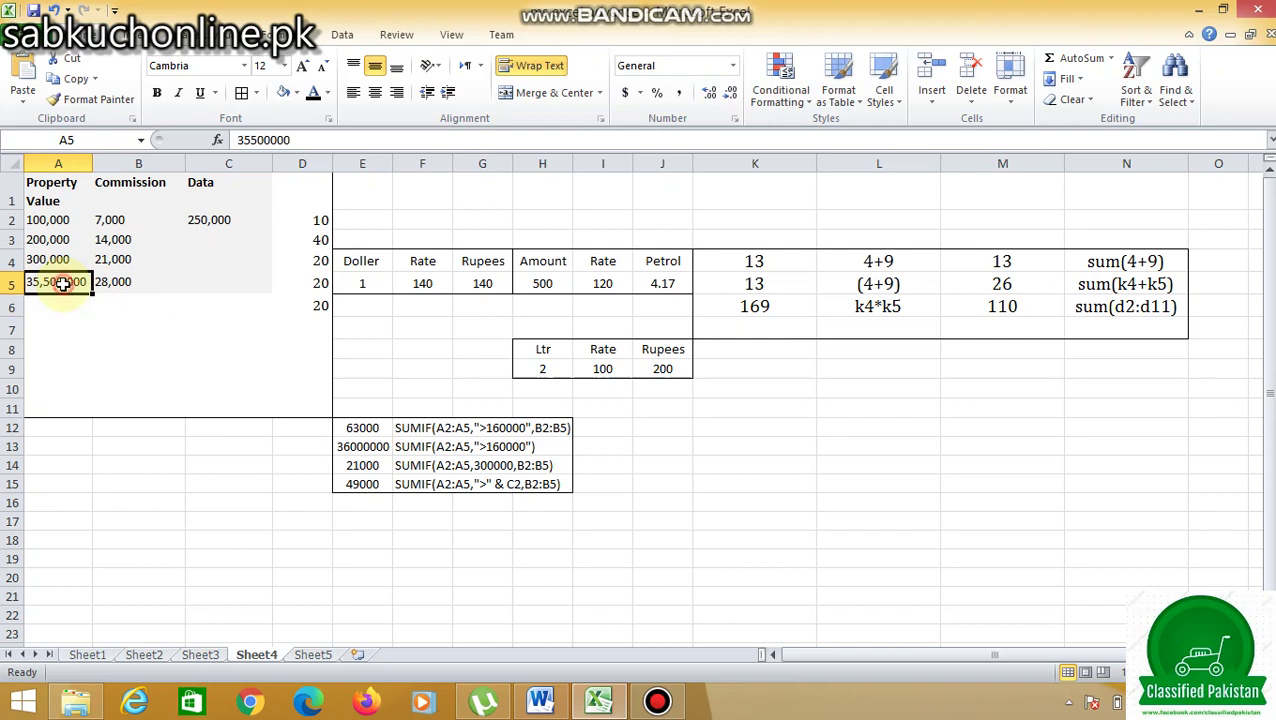
pyautogui.click(117, 283)
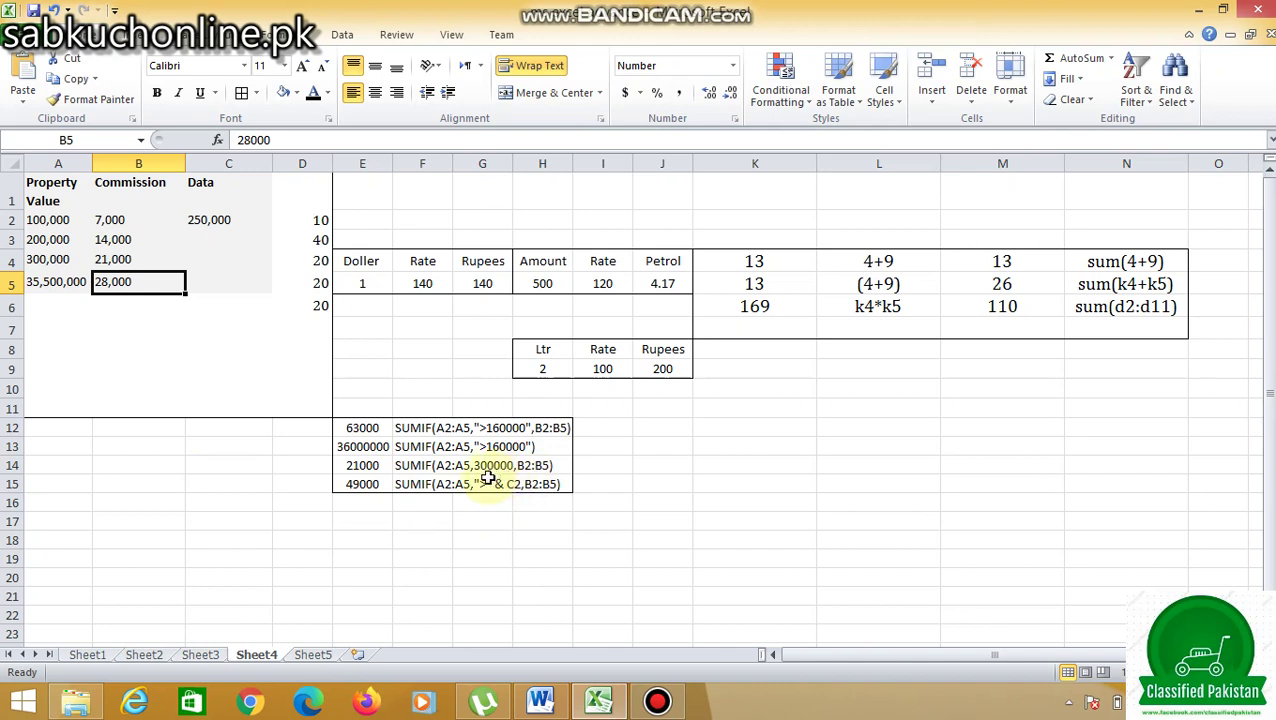
pyautogui.click(48, 281)
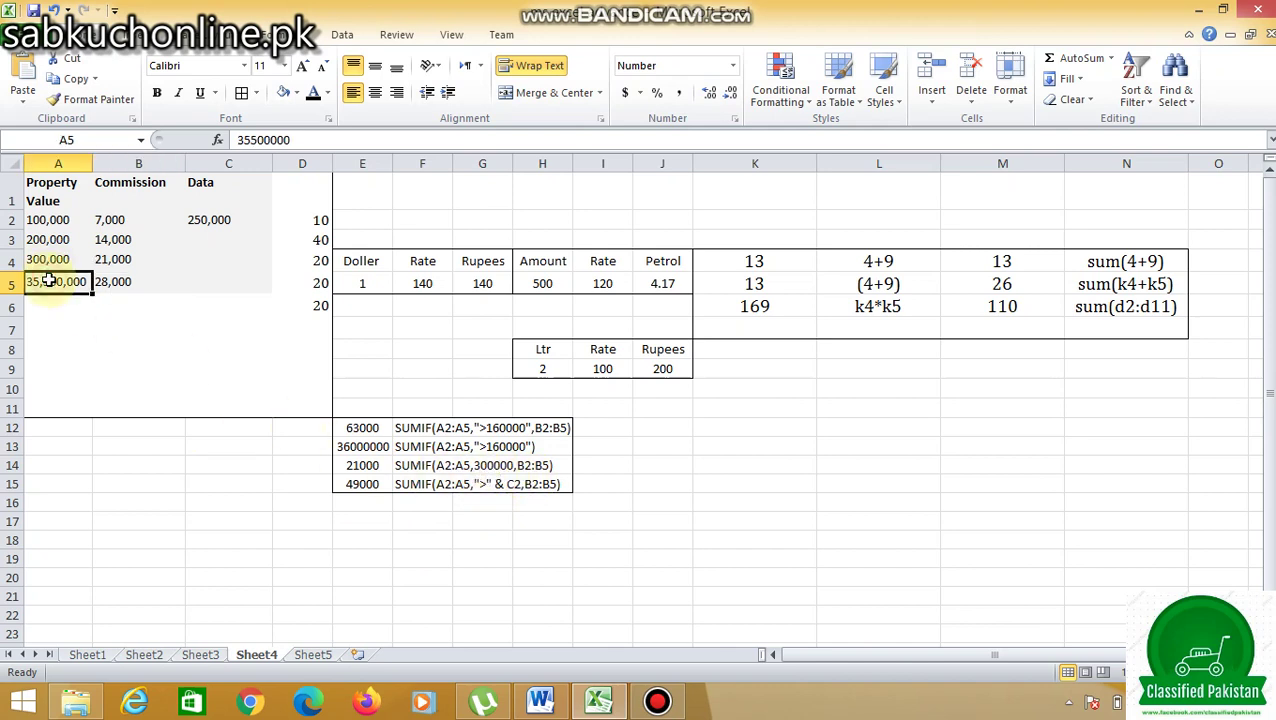
pyautogui.write('3')
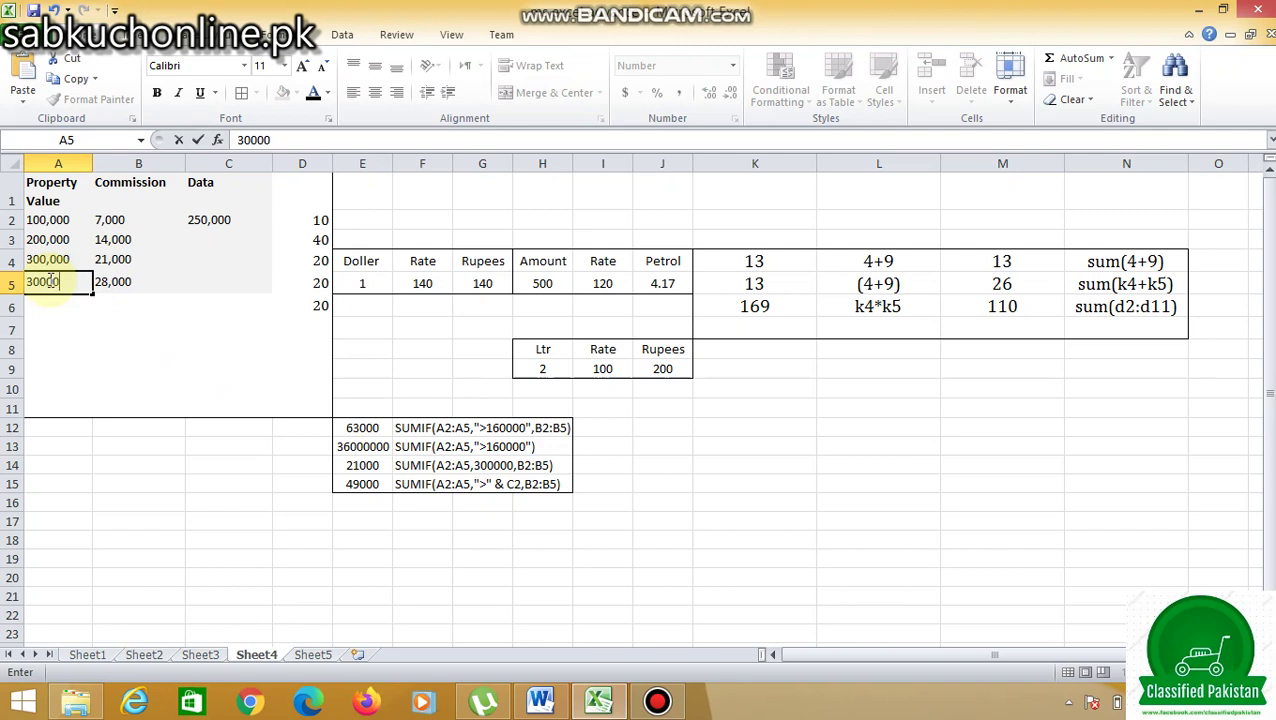
pyautogui.press('Return')
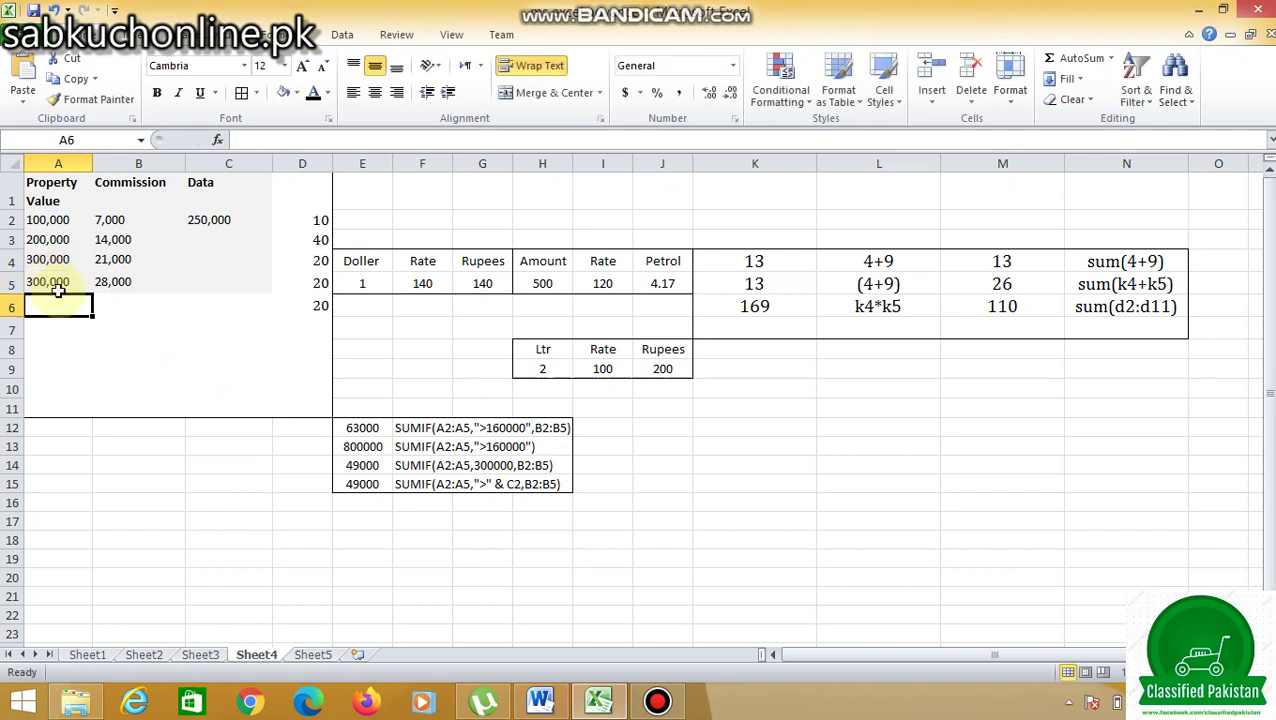